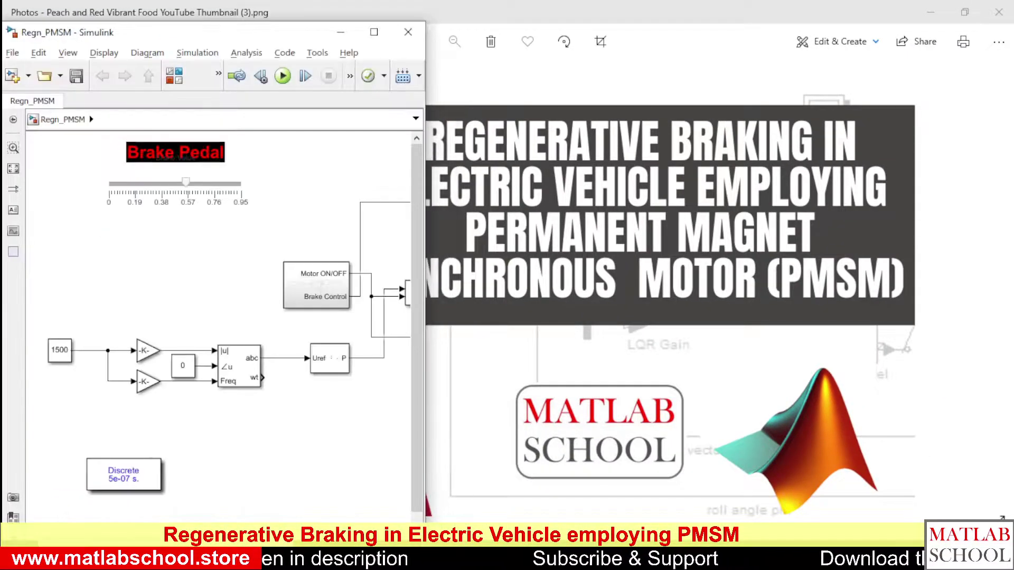
Maximize the Regn_PMSM model window and point out the upper -K- gain block.
{"action": "left_click", "coordinate": [375, 30]}
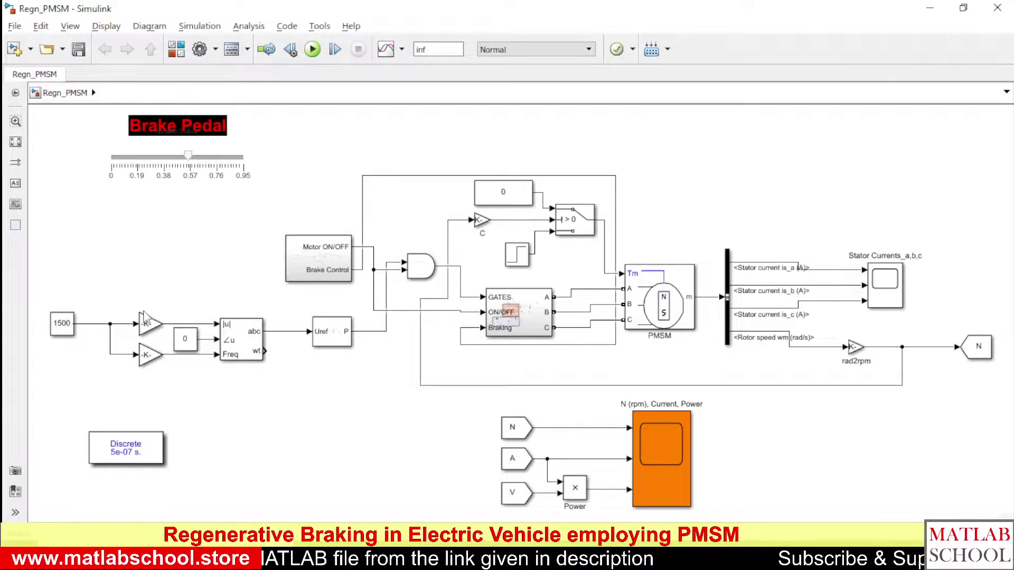
{"action": "left_click", "coordinate": [146, 324]}
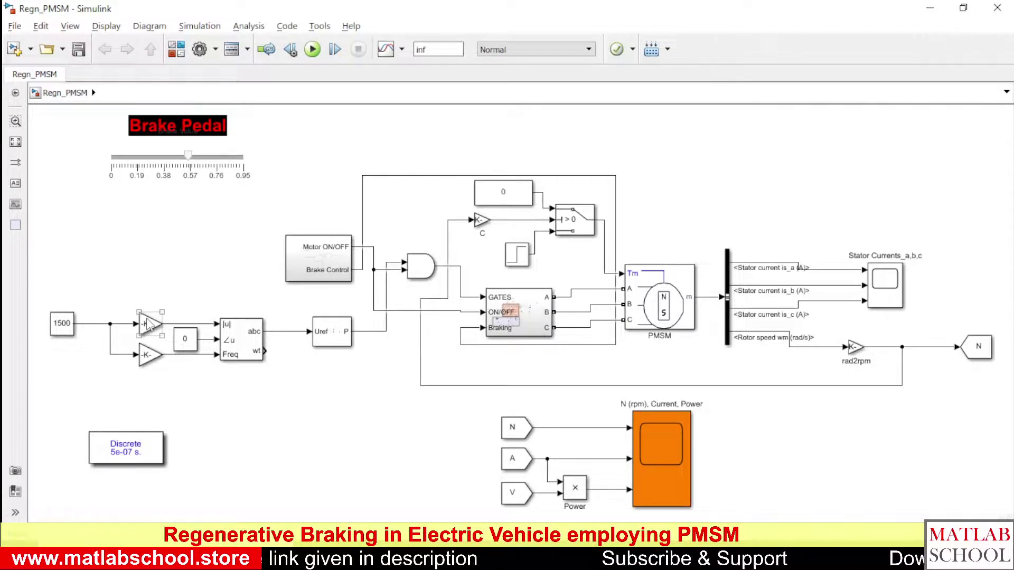
{"action": "left_click", "coordinate": [153, 338]}
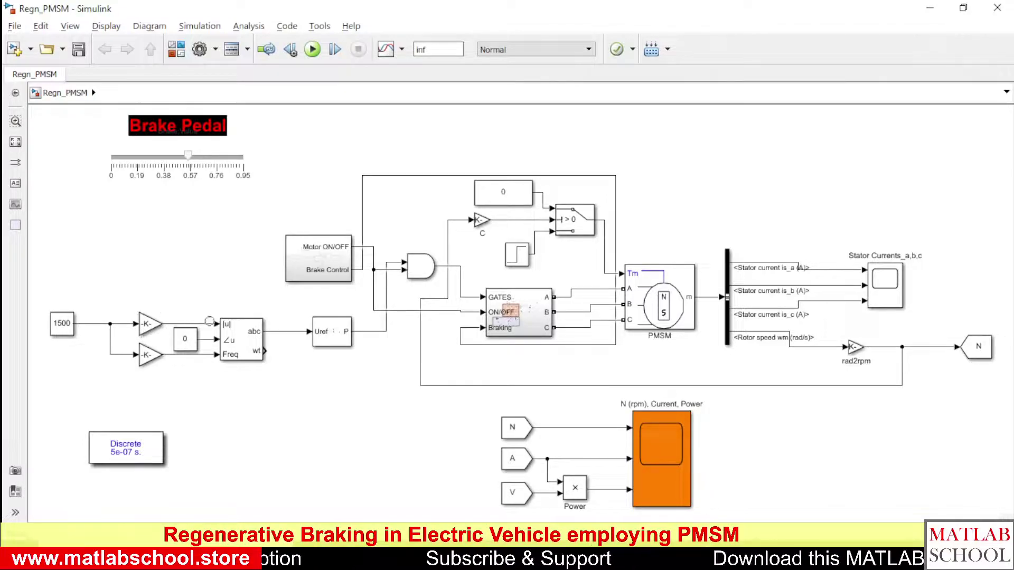
Point out the |u|/∠u/Freq conversion, lower -K- gain, Uref, AND and PMSM blocks.
{"action": "left_click", "coordinate": [226, 324]}
{"action": "left_click", "coordinate": [147, 362]}
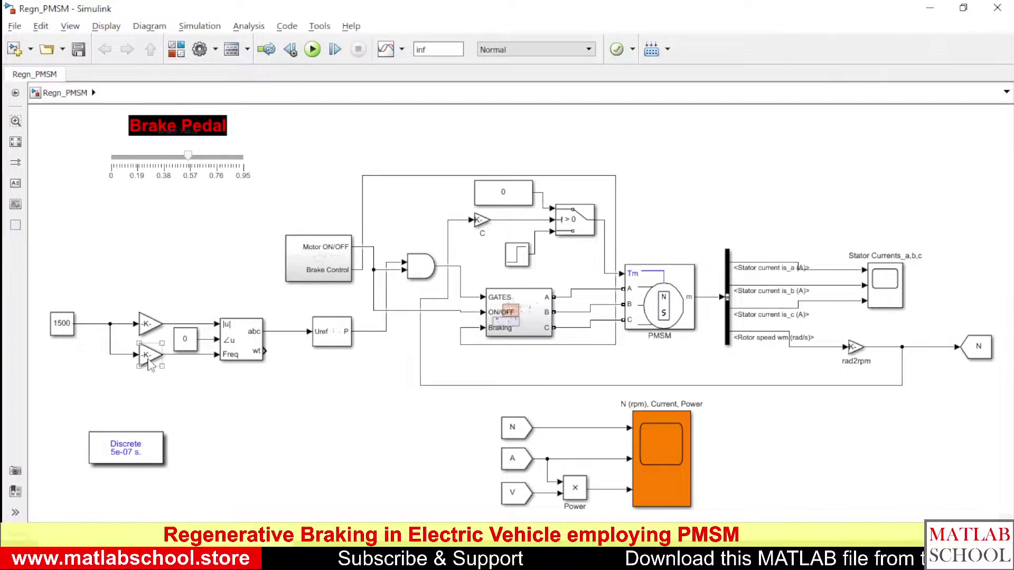
{"action": "left_click", "coordinate": [185, 370]}
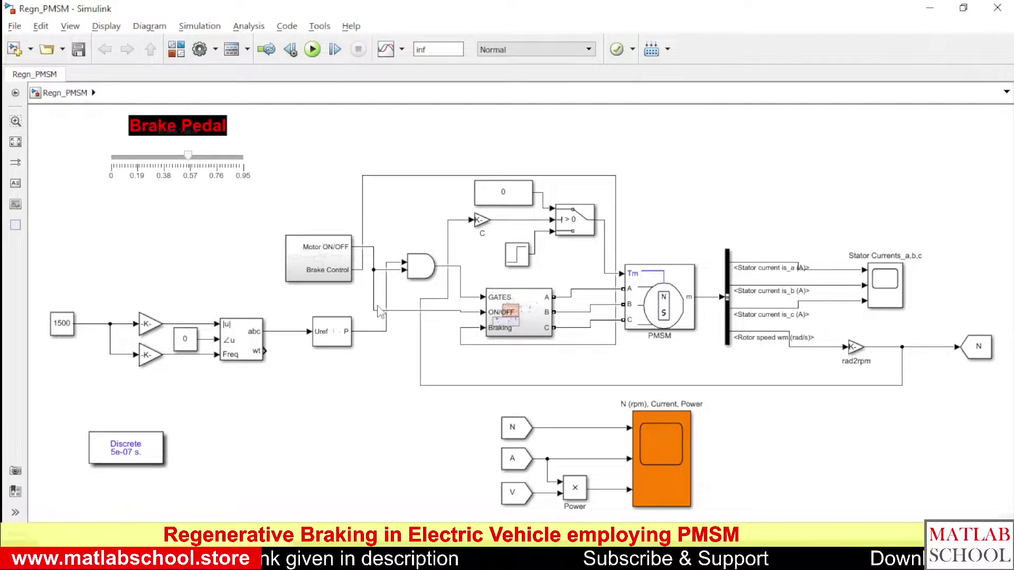
{"action": "left_click", "coordinate": [343, 345]}
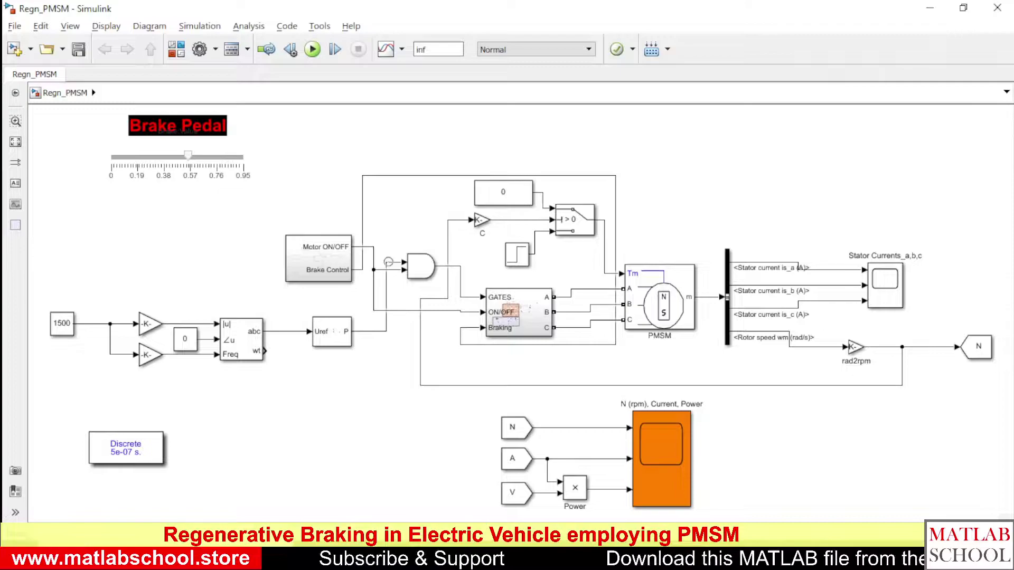
{"action": "left_click", "coordinate": [429, 269]}
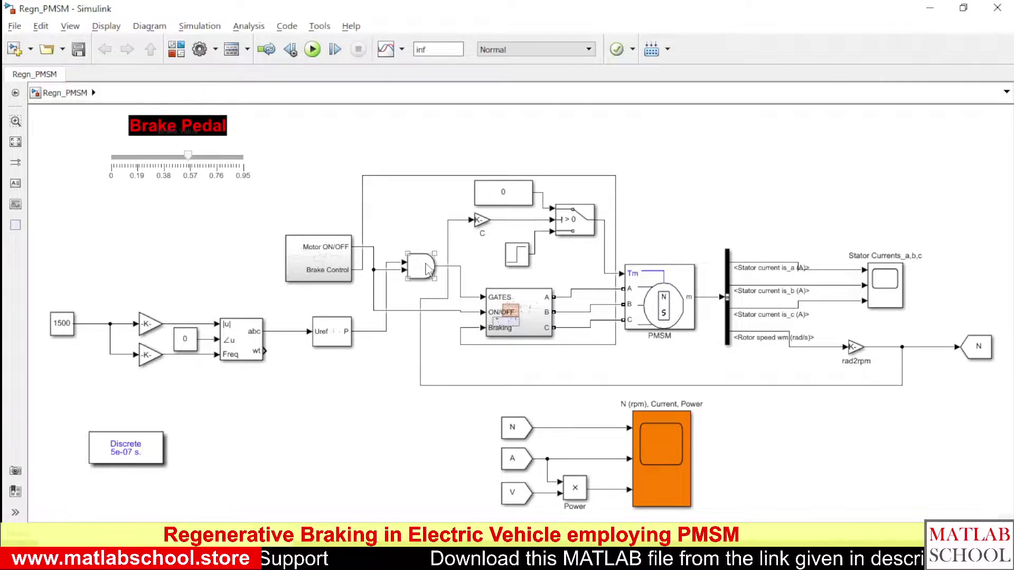
{"action": "left_click", "coordinate": [656, 297]}
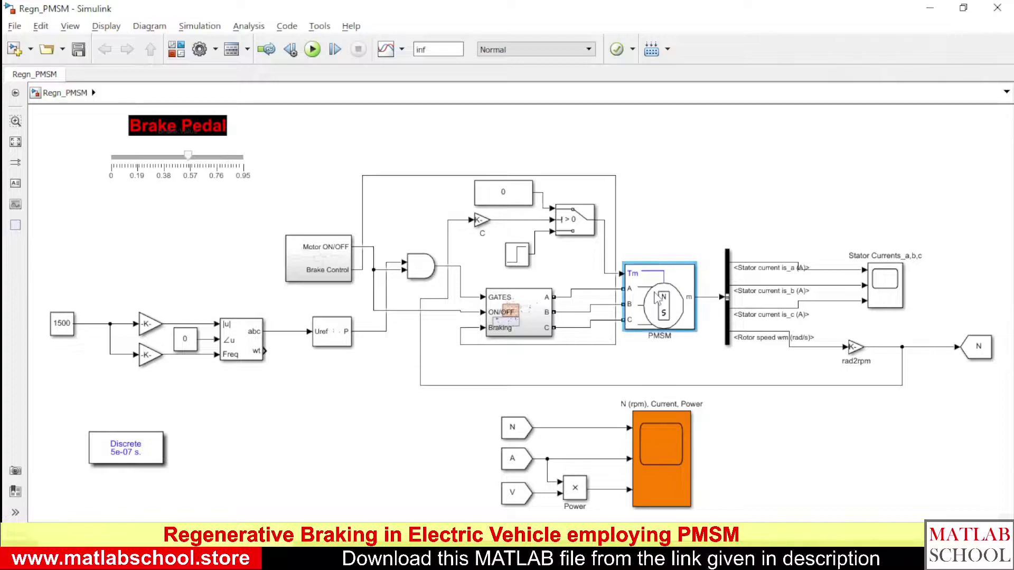
{"action": "double_click", "coordinate": [656, 297]}
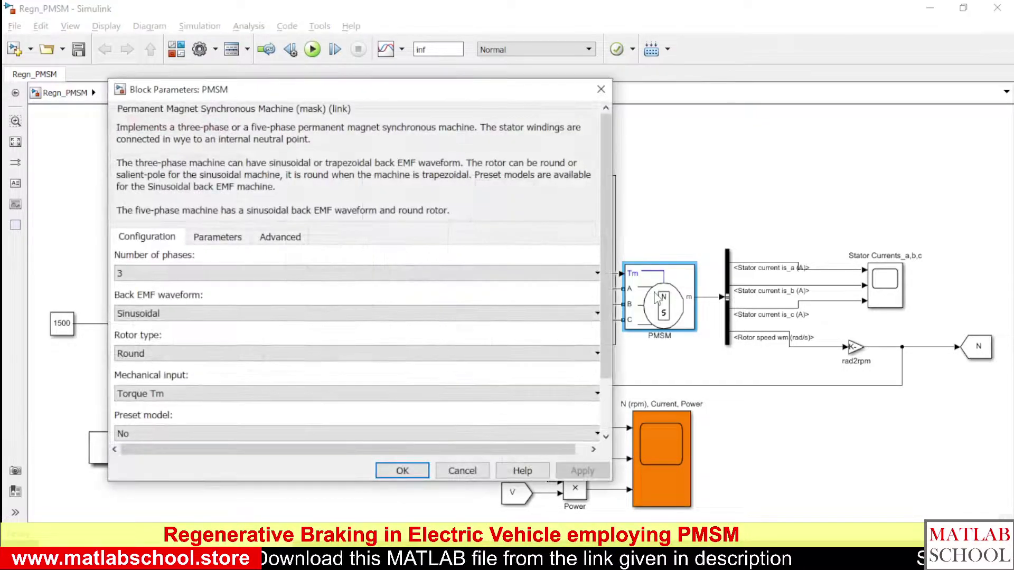
{"action": "left_click", "coordinate": [231, 236]}
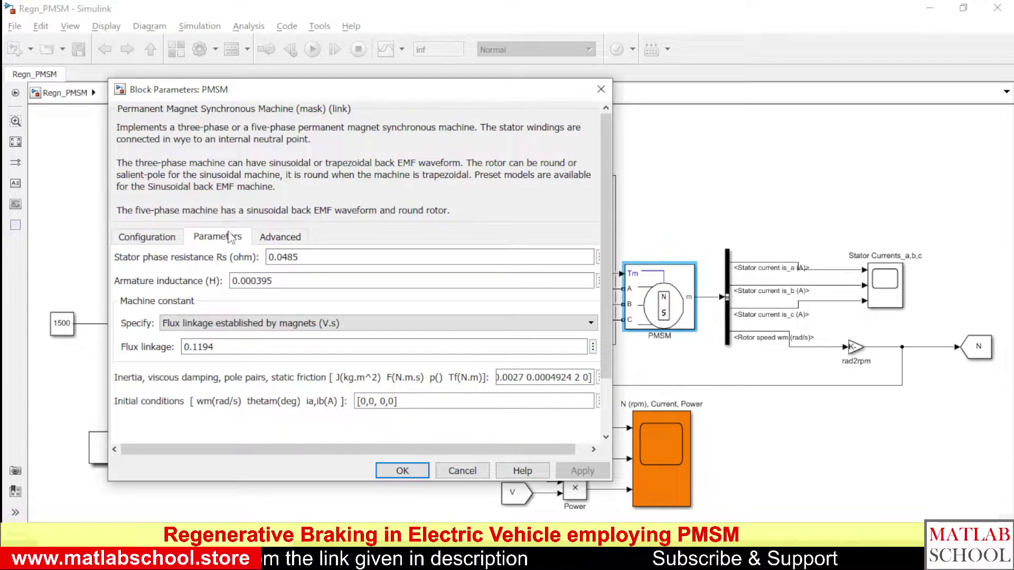
{"action": "left_click", "coordinate": [400, 471]}
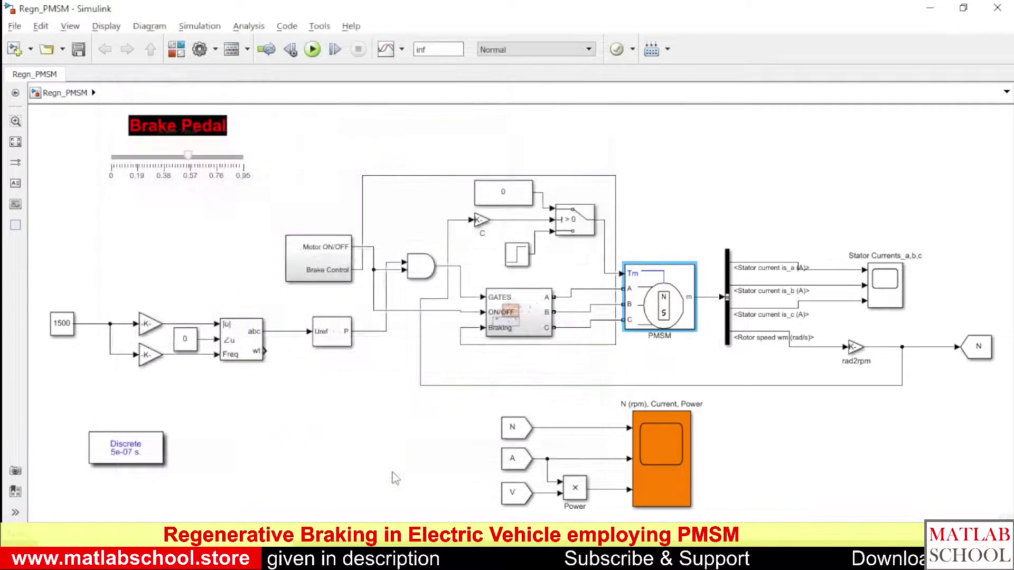
{"action": "left_click", "coordinate": [752, 187]}
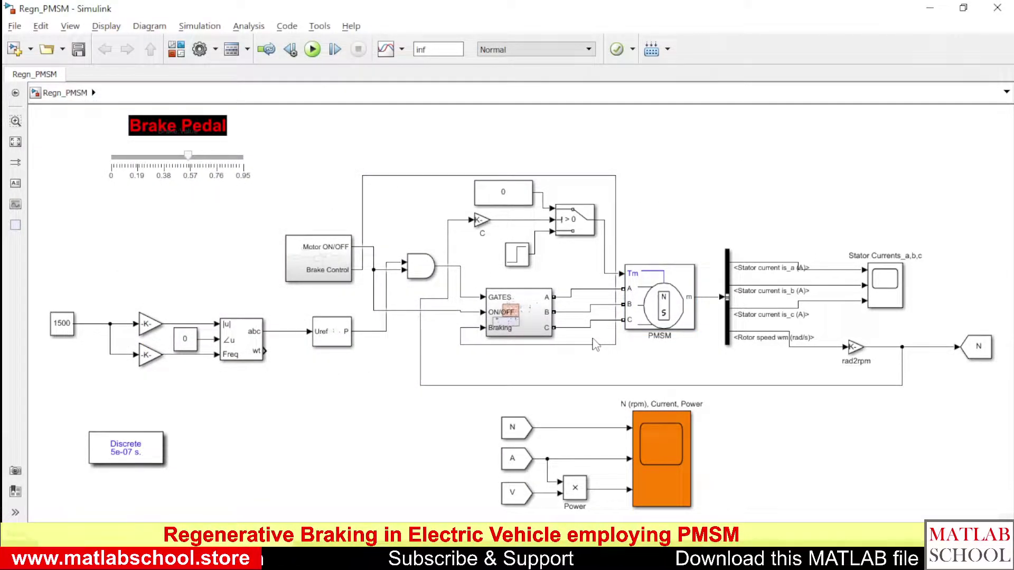
{"action": "left_click", "coordinate": [320, 265]}
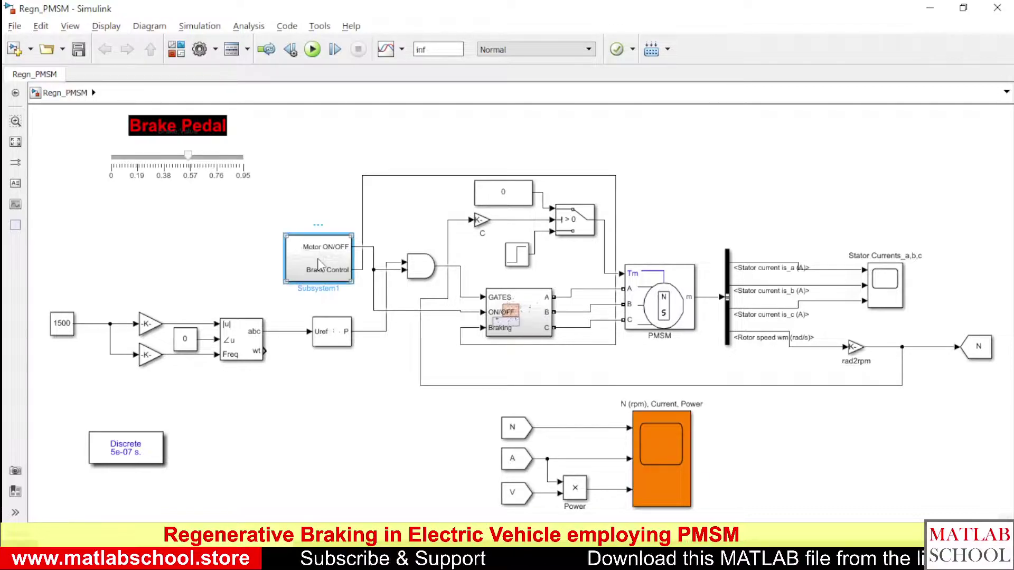
{"action": "double_click", "coordinate": [318, 262]}
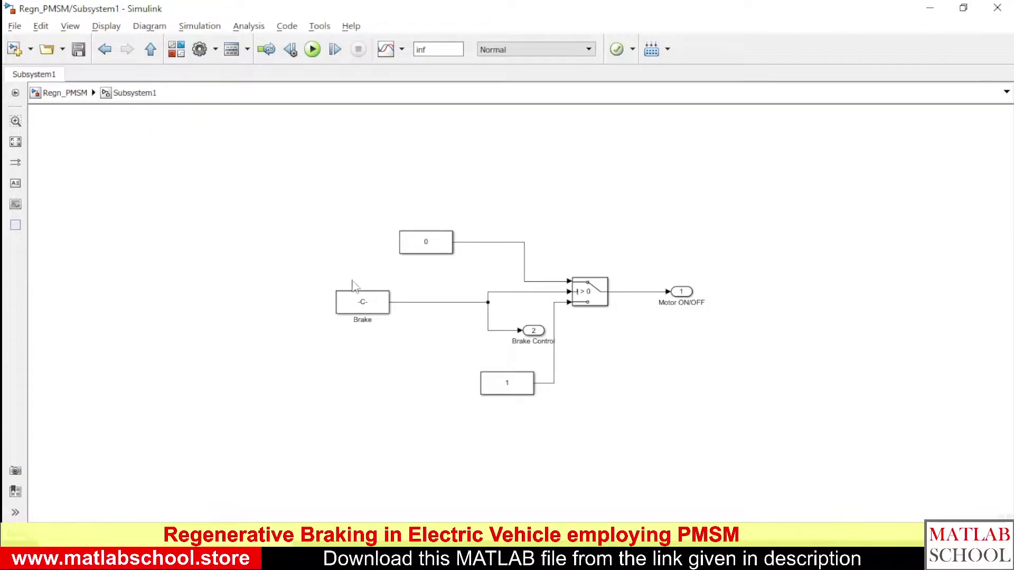
{"action": "left_click", "coordinate": [351, 309]}
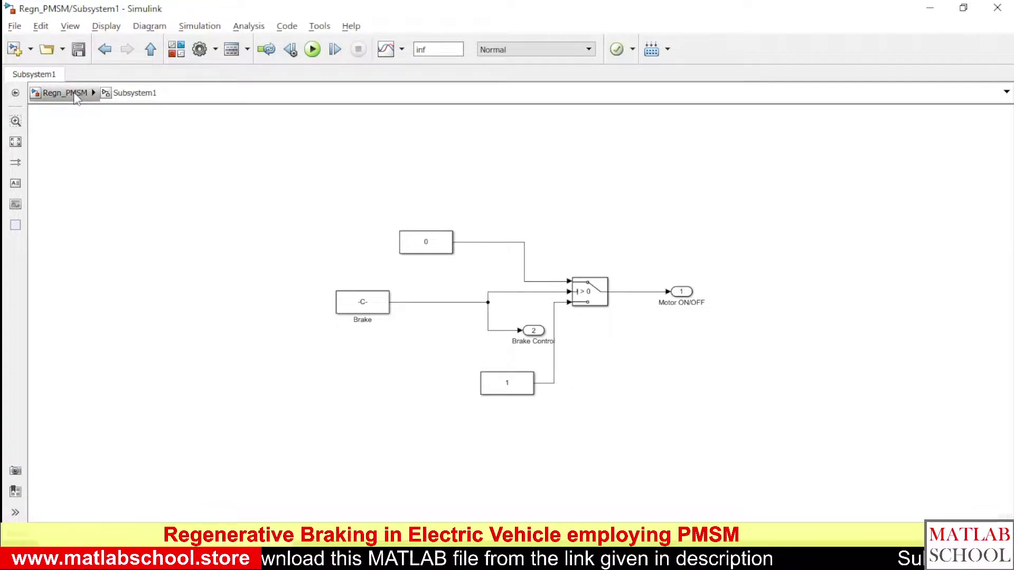
{"action": "left_click", "coordinate": [74, 95]}
{"action": "left_click", "coordinate": [137, 224]}
{"action": "left_click", "coordinate": [172, 172]}
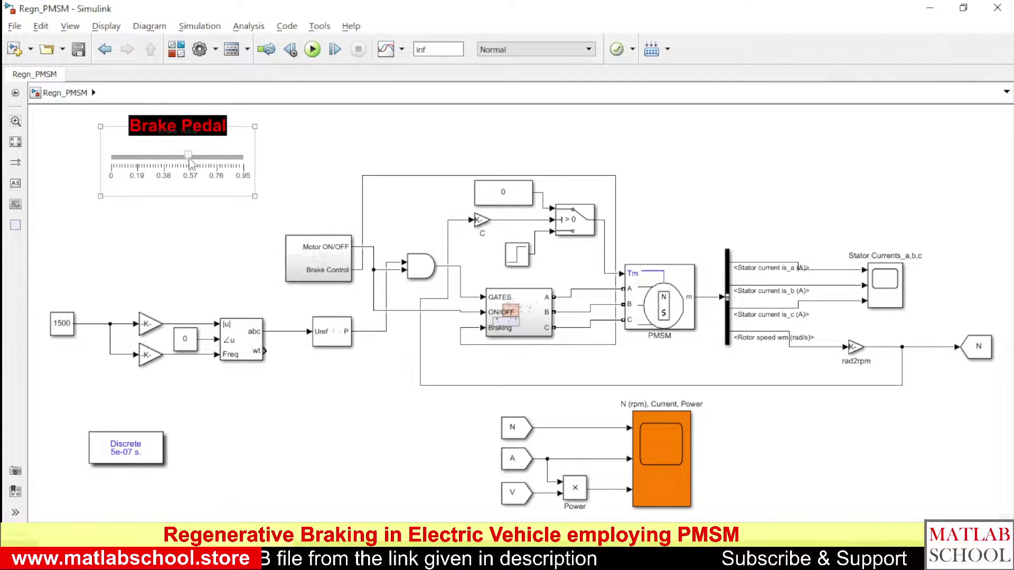
{"action": "left_click", "coordinate": [268, 235]}
{"action": "left_click", "coordinate": [316, 250]}
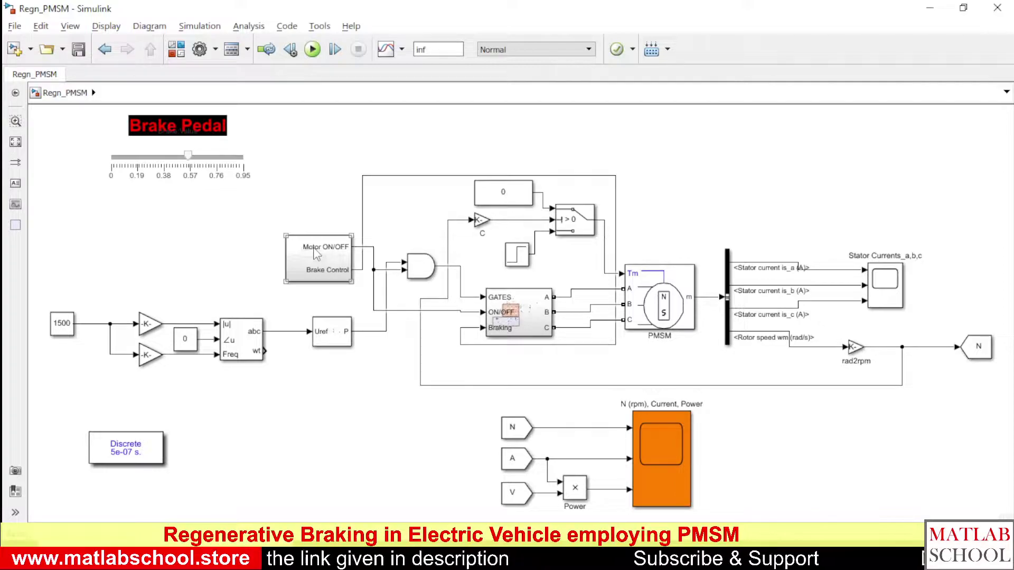
{"action": "double_click", "coordinate": [314, 251]}
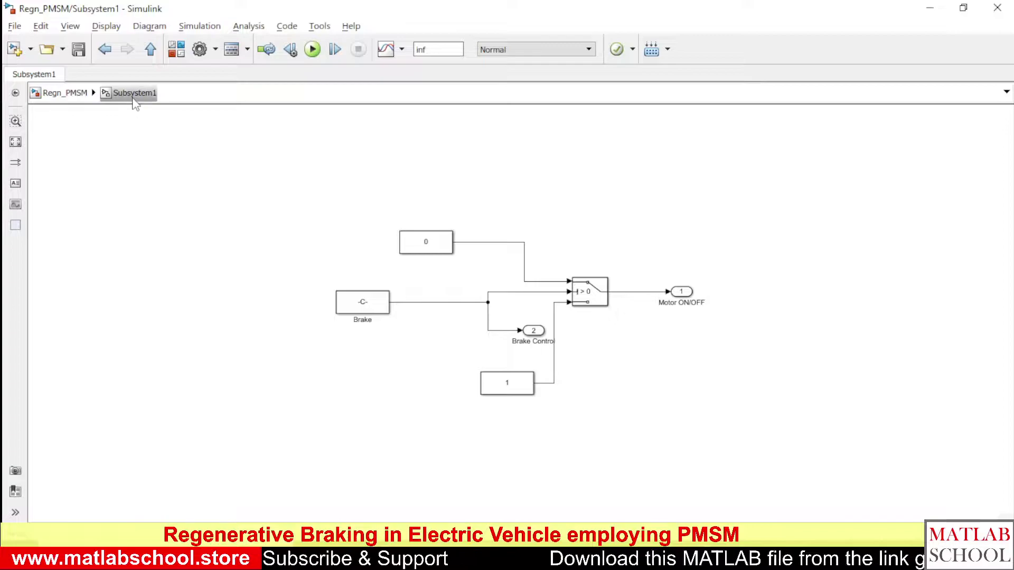
{"action": "left_click", "coordinate": [69, 96]}
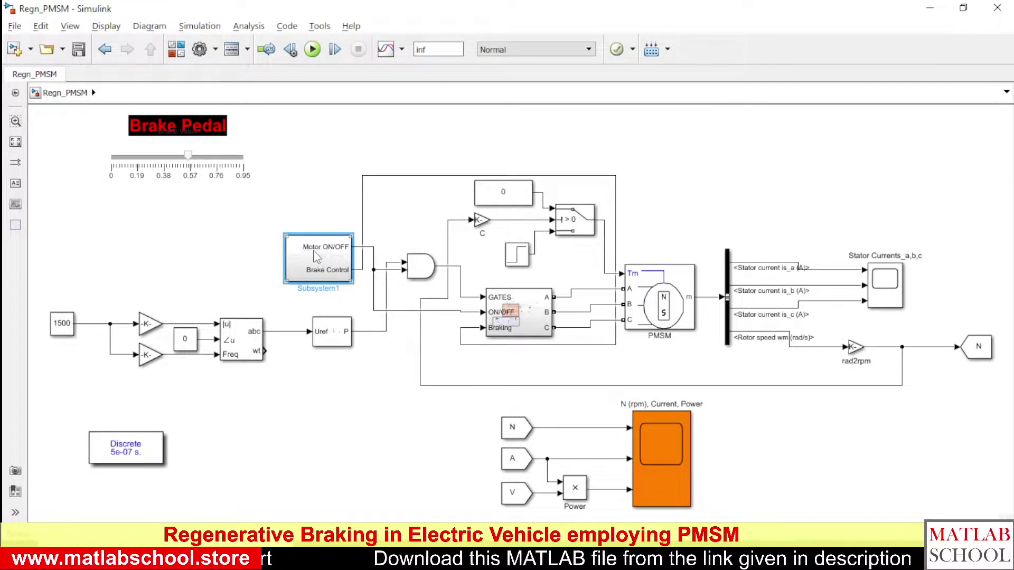
{"action": "double_click", "coordinate": [313, 256]}
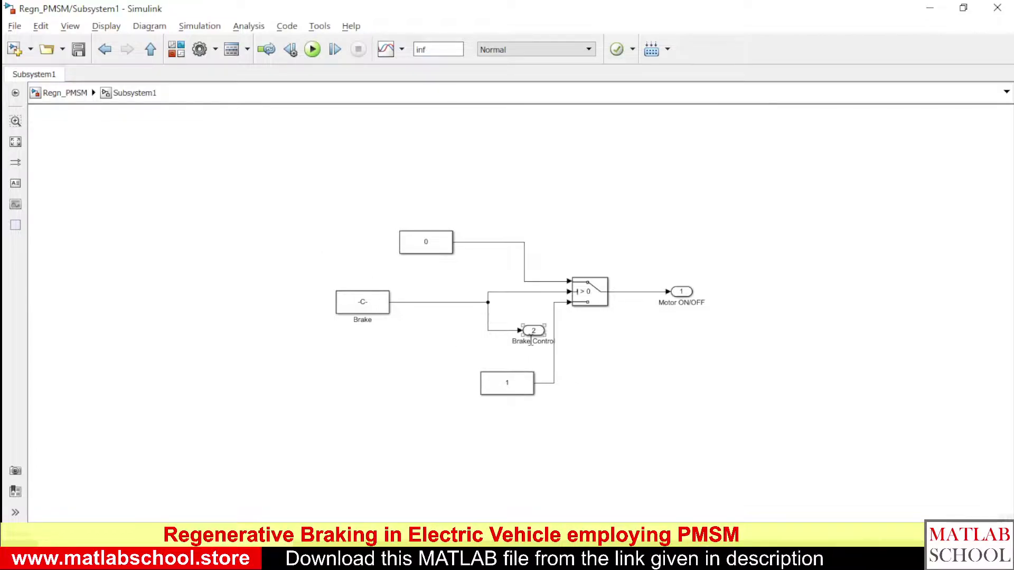
{"action": "left_click", "coordinate": [518, 394]}
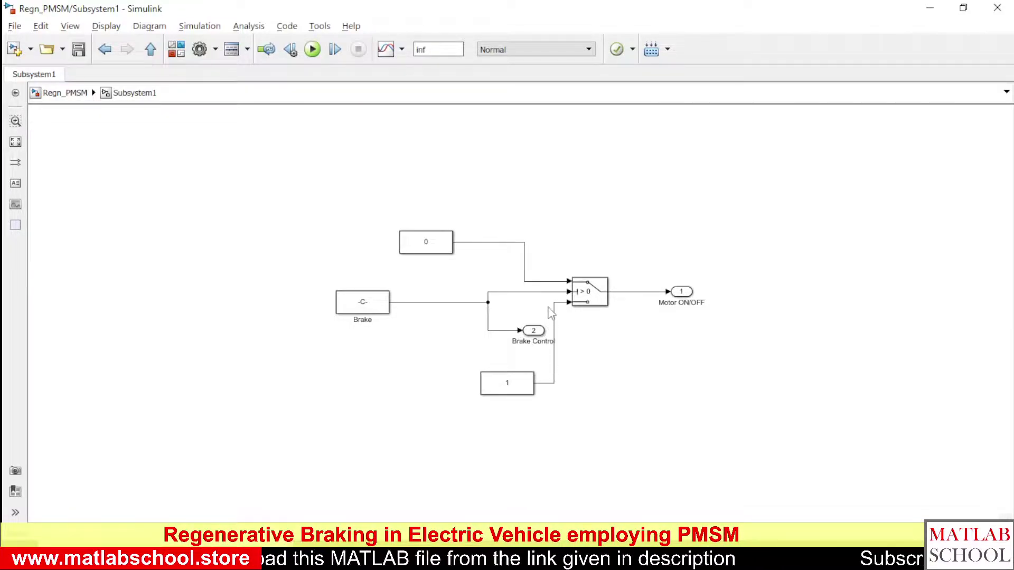
{"action": "left_click", "coordinate": [590, 302]}
{"action": "left_click", "coordinate": [674, 362]}
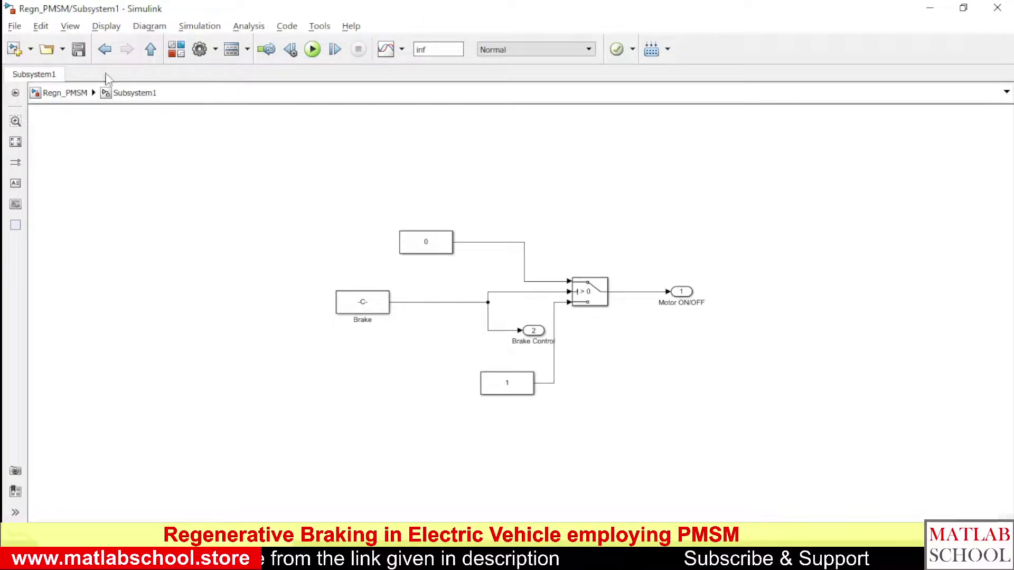
{"action": "left_click", "coordinate": [76, 94]}
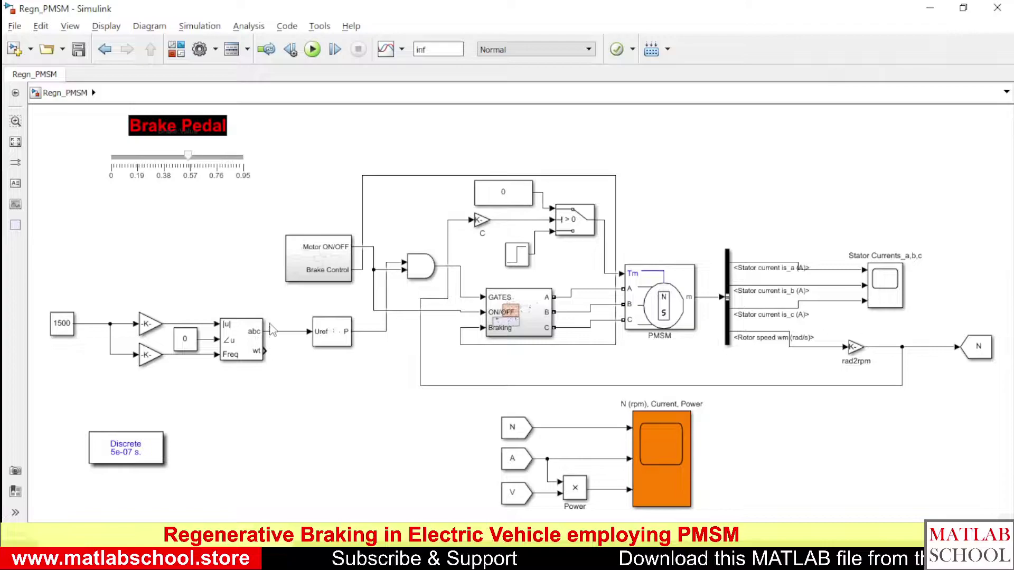
Point out the Uref, AND and GATES/ON/OFF/Braking subsystem blocks, then run the simulation with Ctrl+T.
{"action": "left_click", "coordinate": [334, 334]}
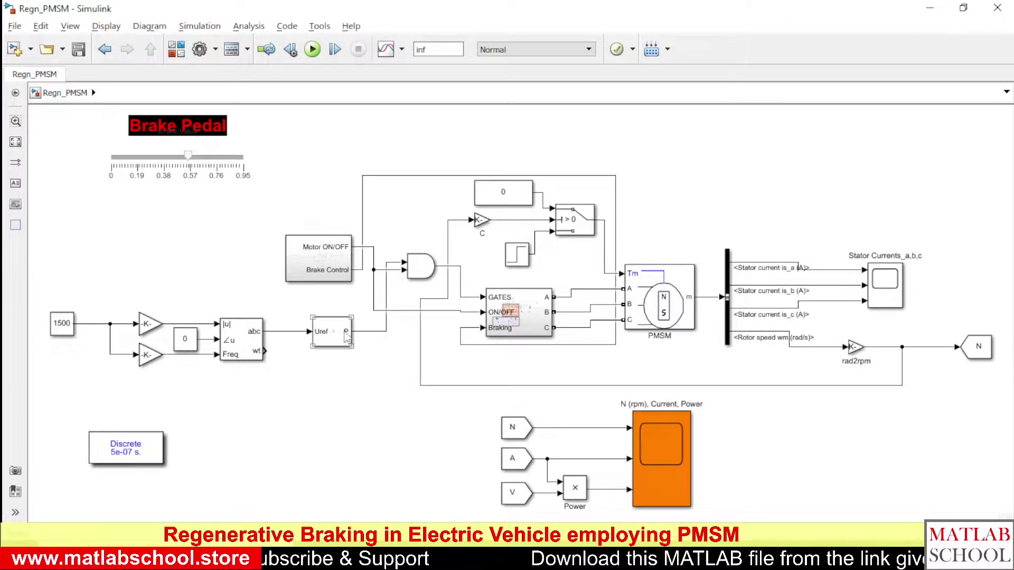
{"action": "left_click", "coordinate": [362, 348]}
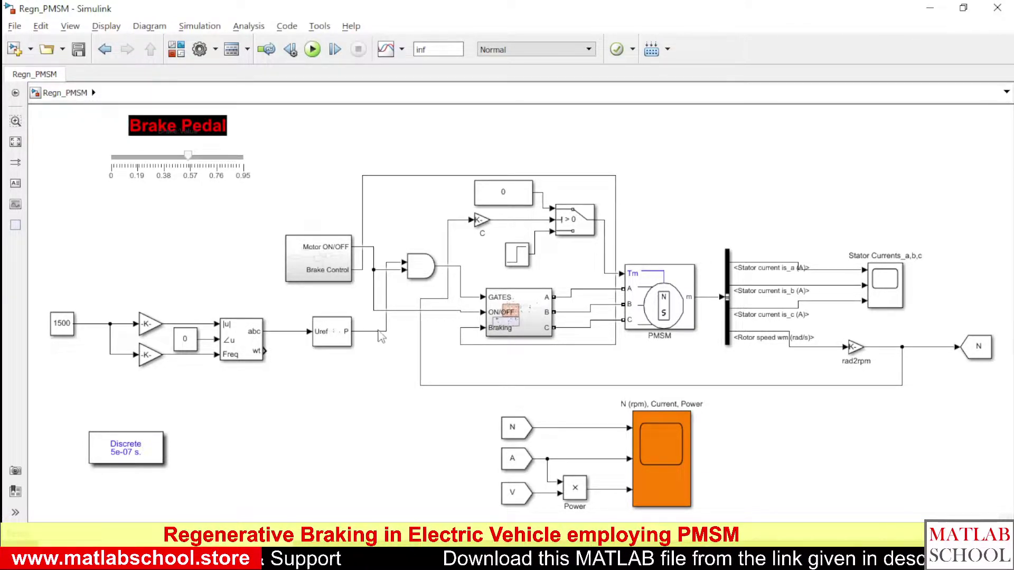
{"action": "left_click", "coordinate": [433, 264]}
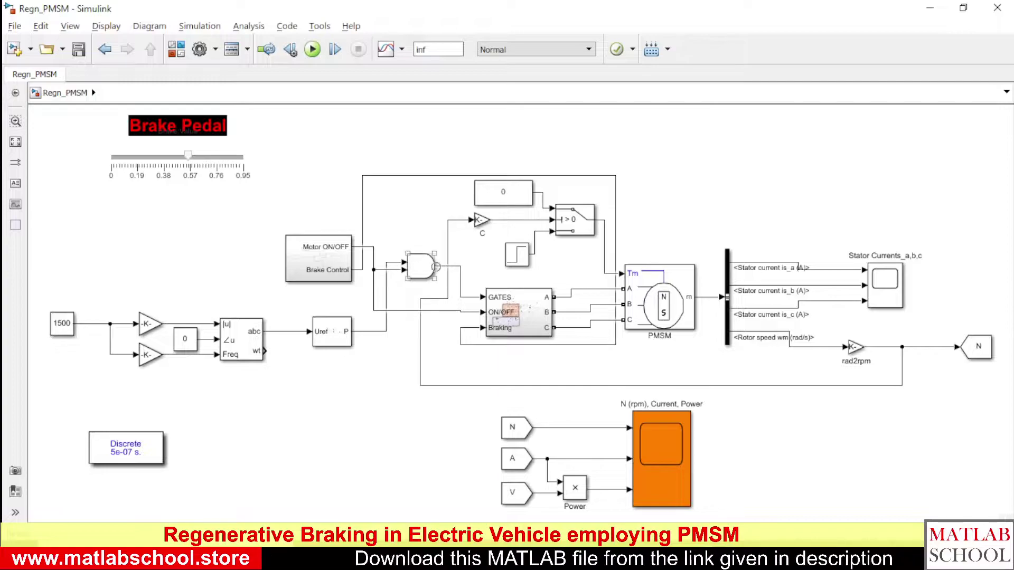
{"action": "left_click", "coordinate": [515, 309]}
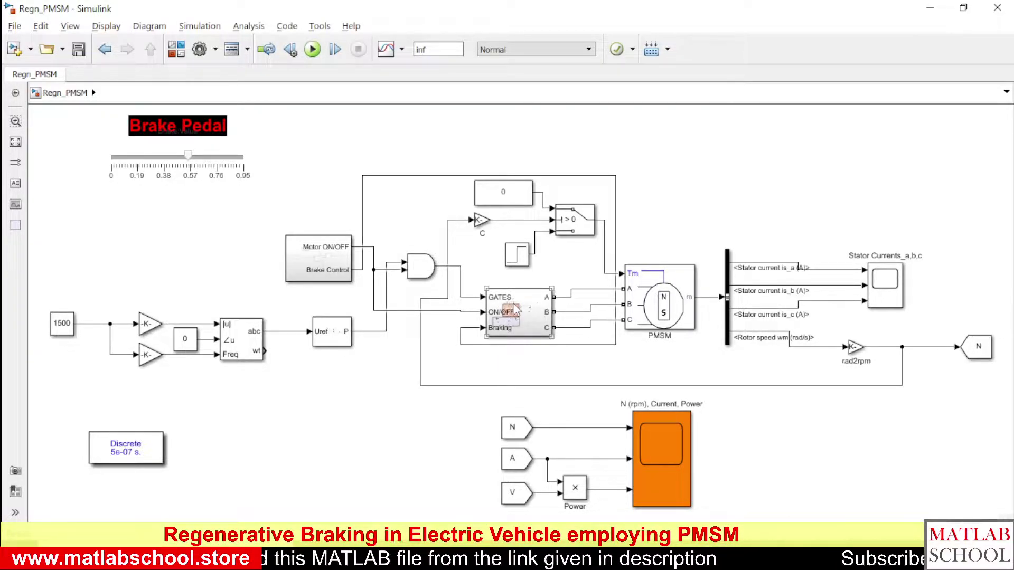
{"action": "key", "text": "ctrl+t"}
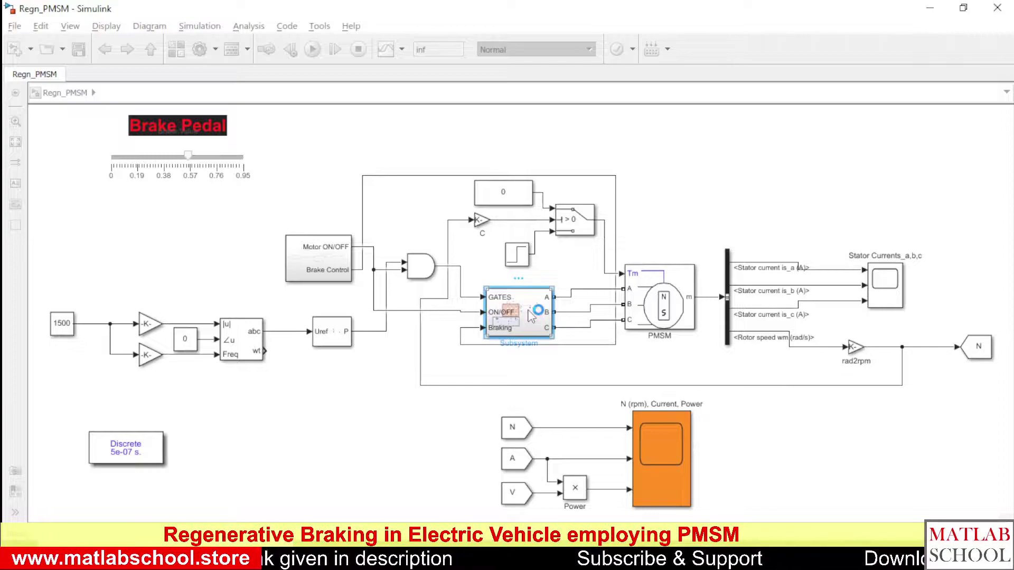
Open the Subsystem to show its six-switch inverter and the Regenerative Braking Control section.
{"action": "double_click", "coordinate": [531, 316]}
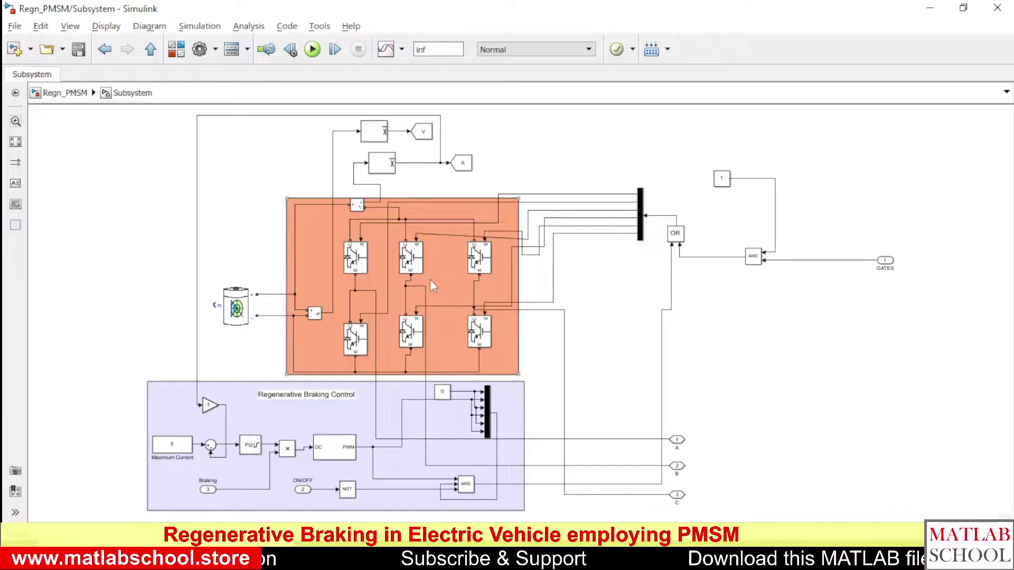
{"action": "left_click", "coordinate": [365, 491]}
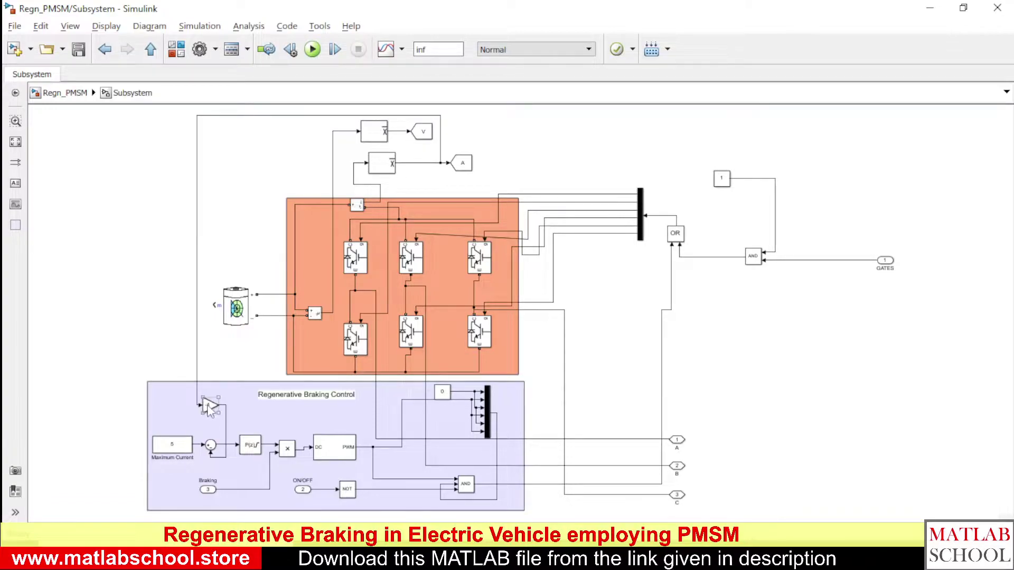
{"action": "left_click", "coordinate": [168, 358]}
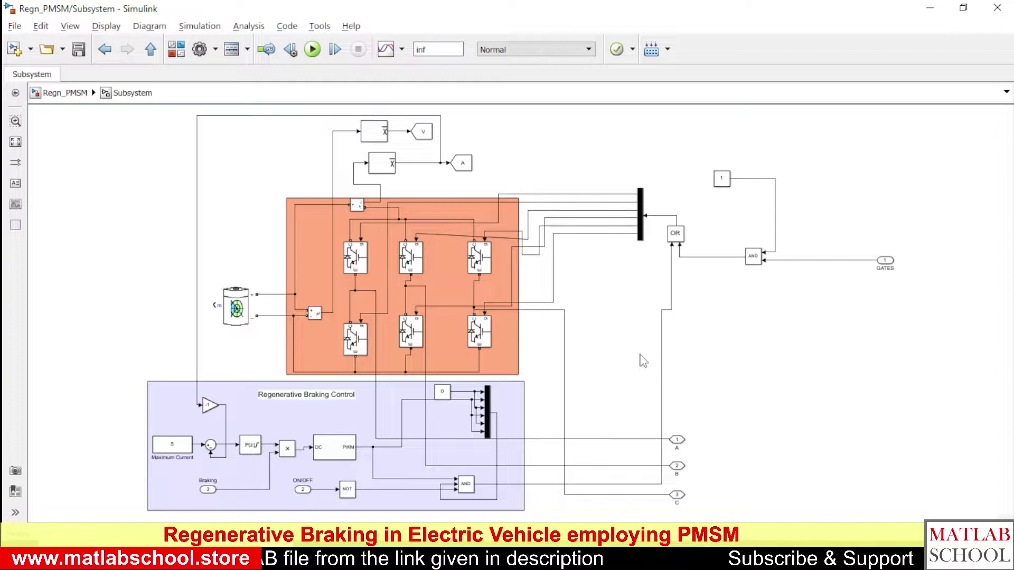
{"action": "left_click", "coordinate": [286, 279]}
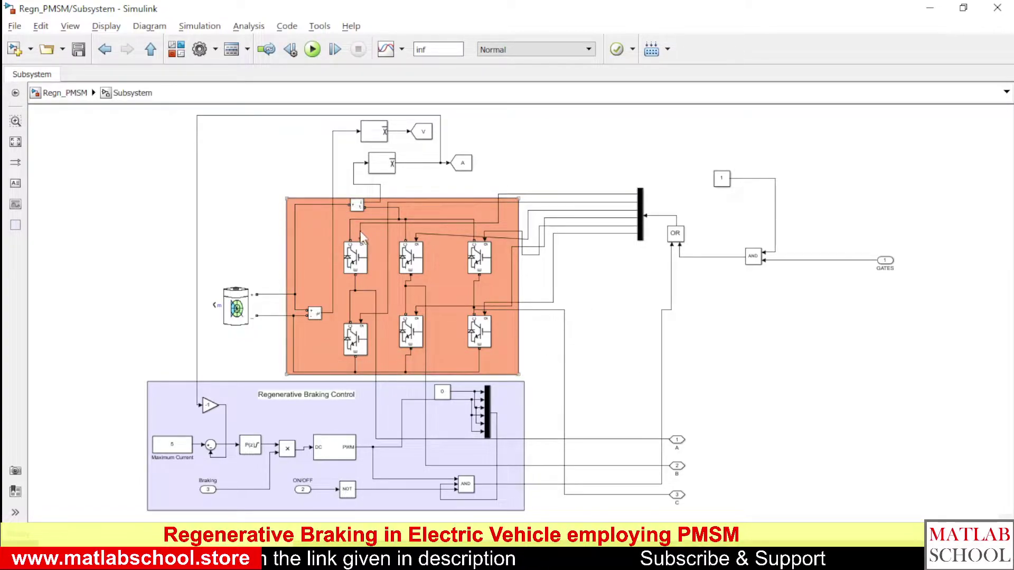
{"action": "left_click", "coordinate": [584, 421]}
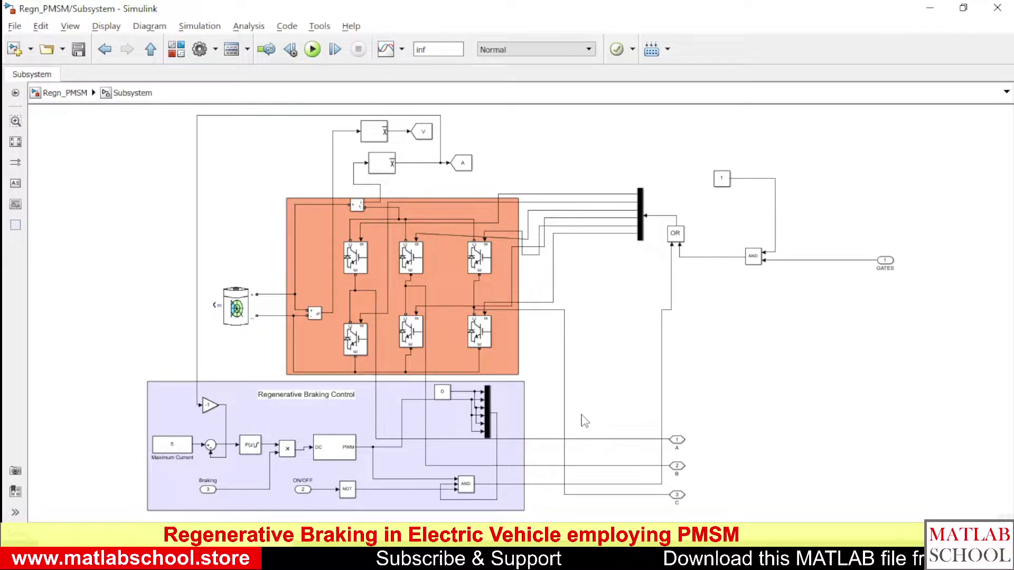
{"action": "left_click", "coordinate": [443, 393]}
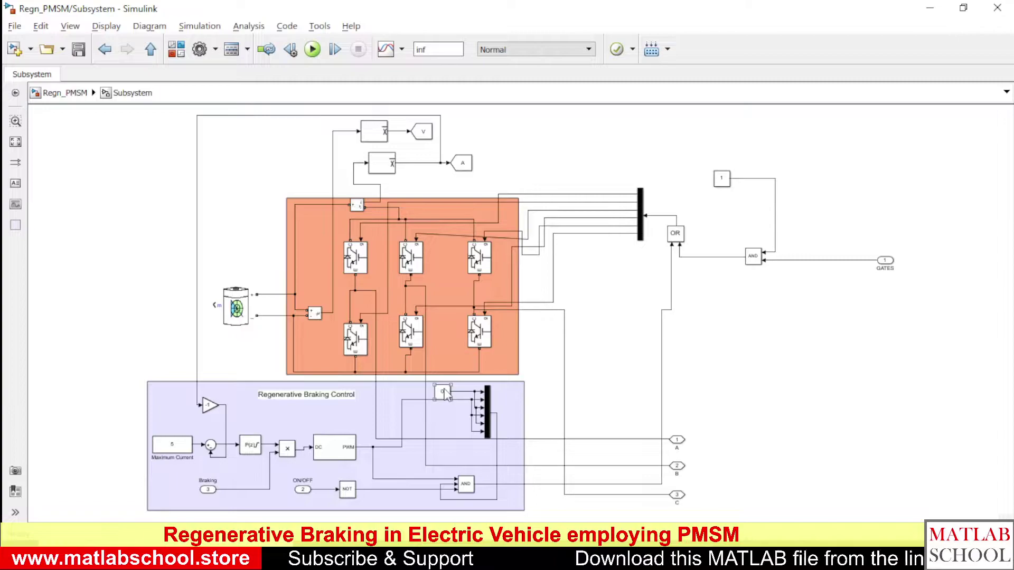
{"action": "left_click", "coordinate": [513, 224]}
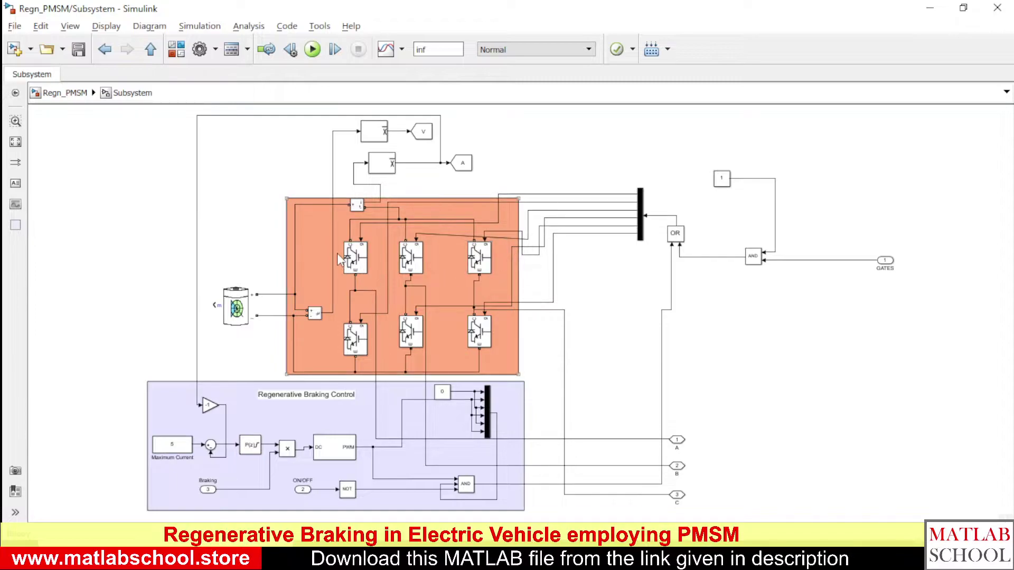
{"action": "left_click", "coordinate": [458, 388]}
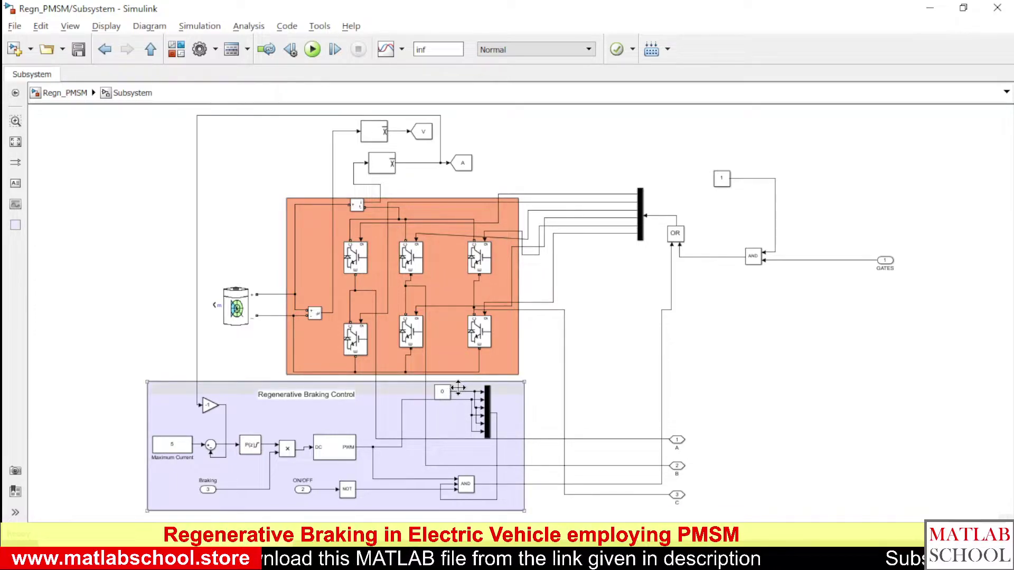
{"action": "left_click", "coordinate": [445, 395]}
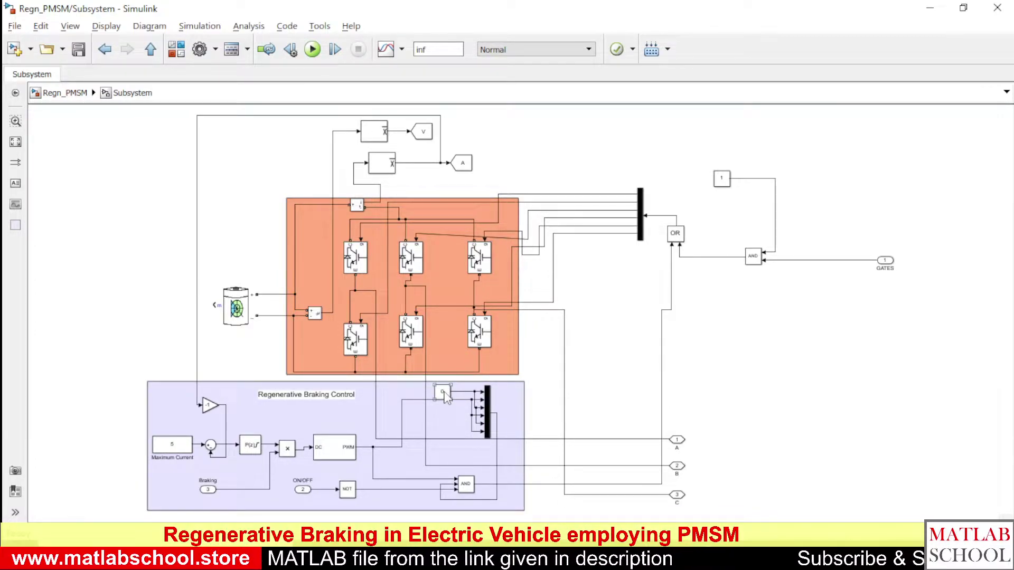
{"action": "left_click", "coordinate": [464, 399]}
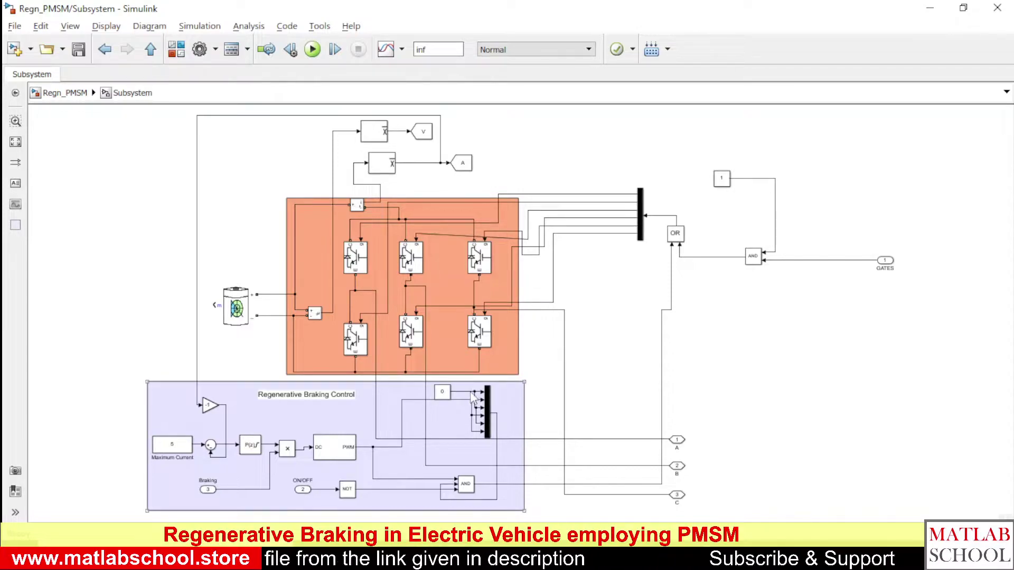
{"action": "left_click", "coordinate": [353, 264]}
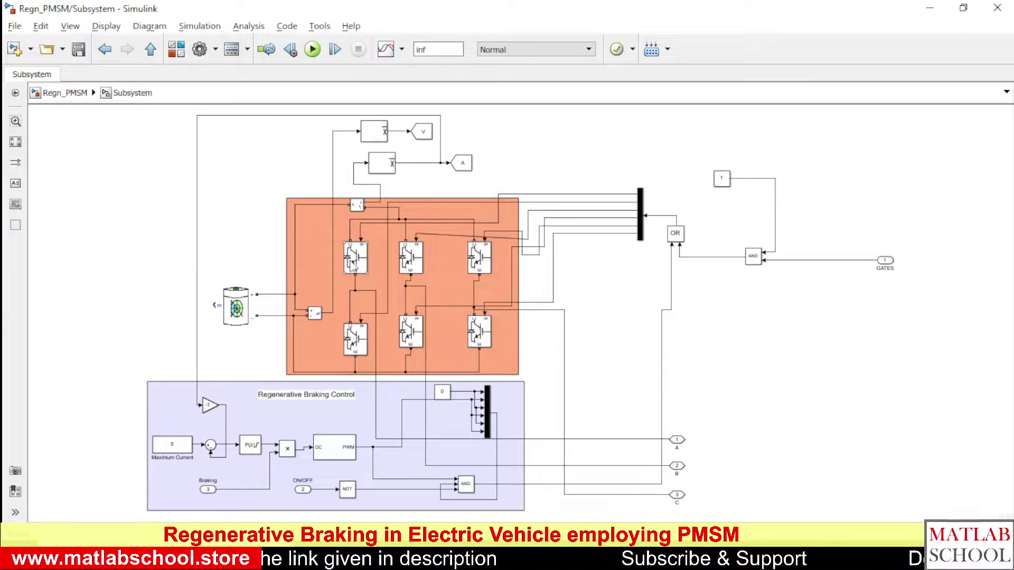
{"action": "left_click", "coordinate": [353, 239]}
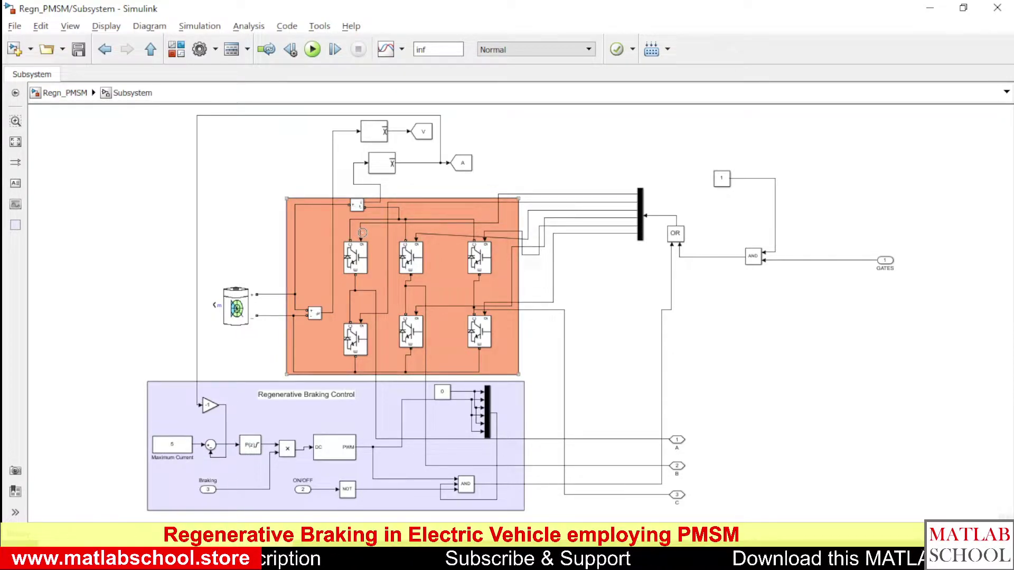
{"action": "left_click", "coordinate": [361, 255]}
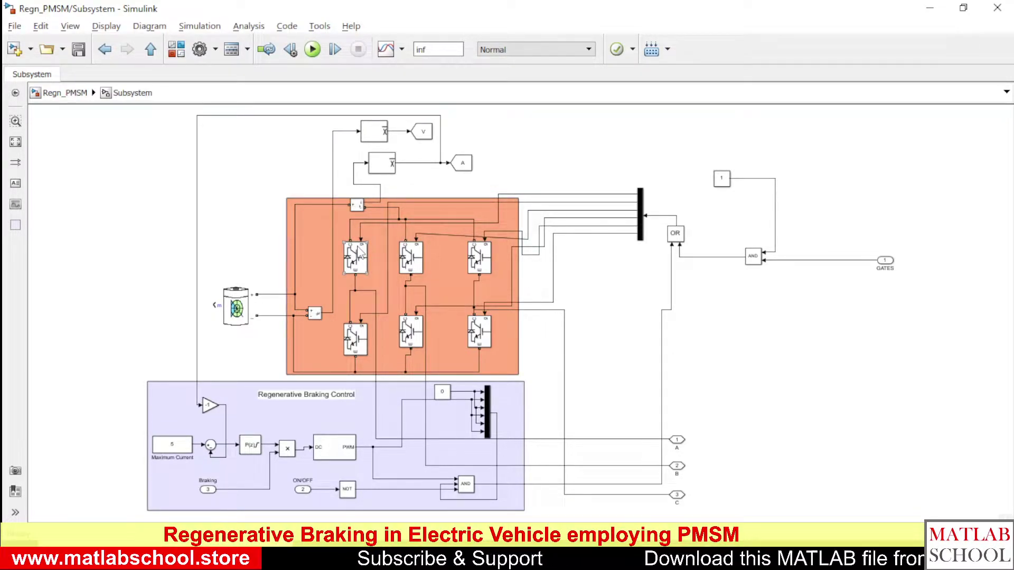
{"action": "left_click", "coordinate": [458, 397]}
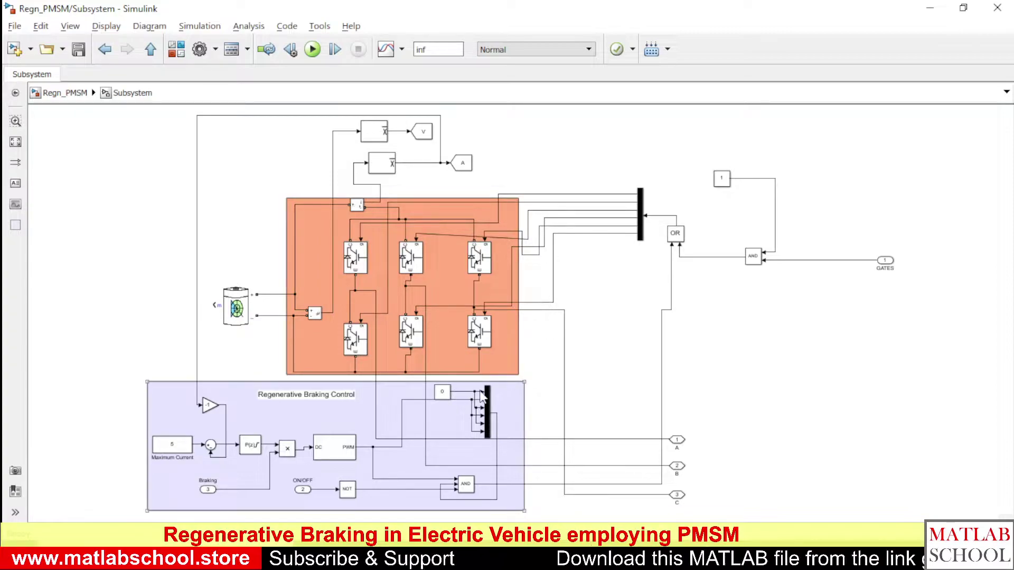
{"action": "left_click", "coordinate": [422, 242]}
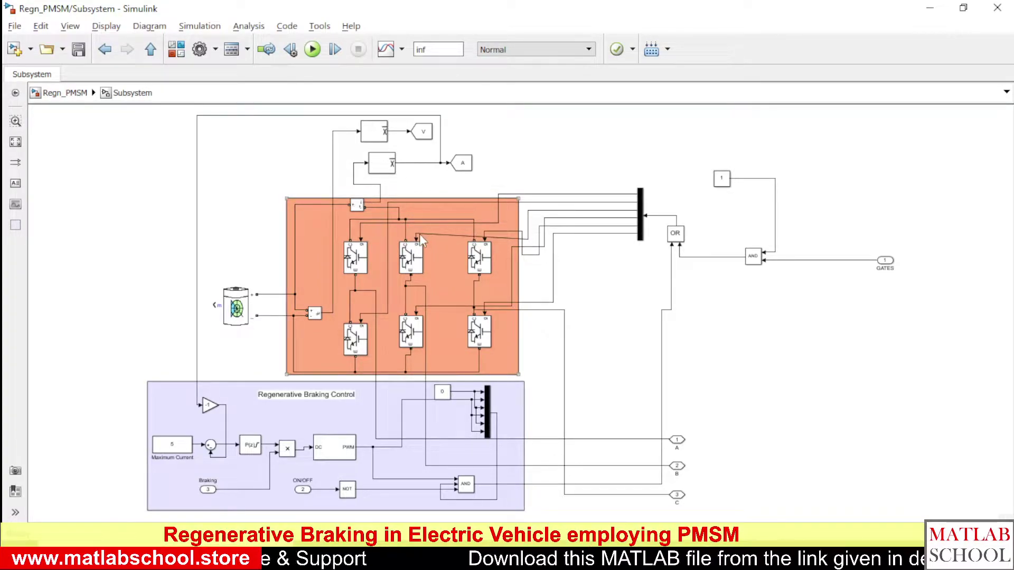
{"action": "left_click", "coordinate": [472, 400]}
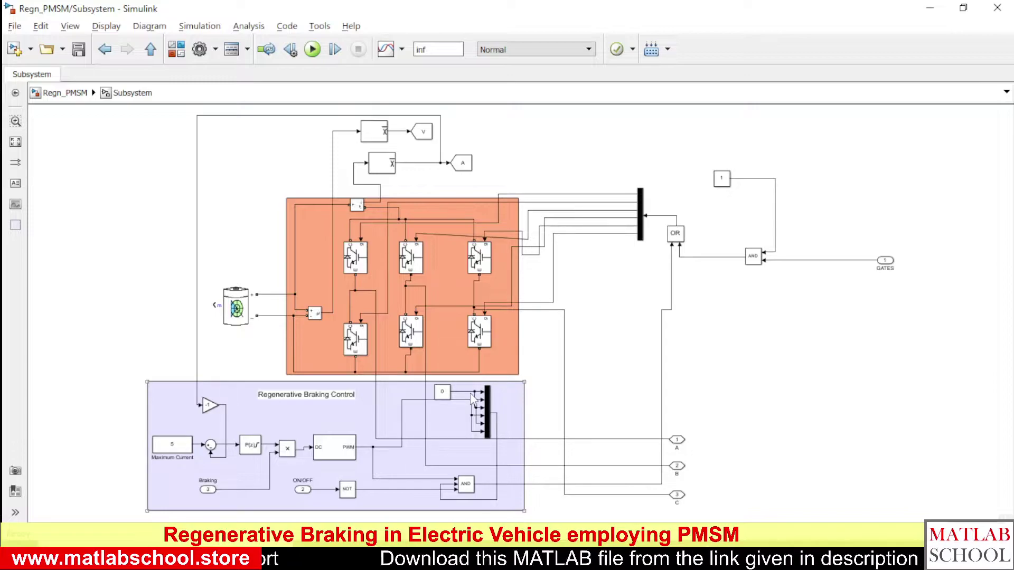
{"action": "left_click", "coordinate": [355, 348]}
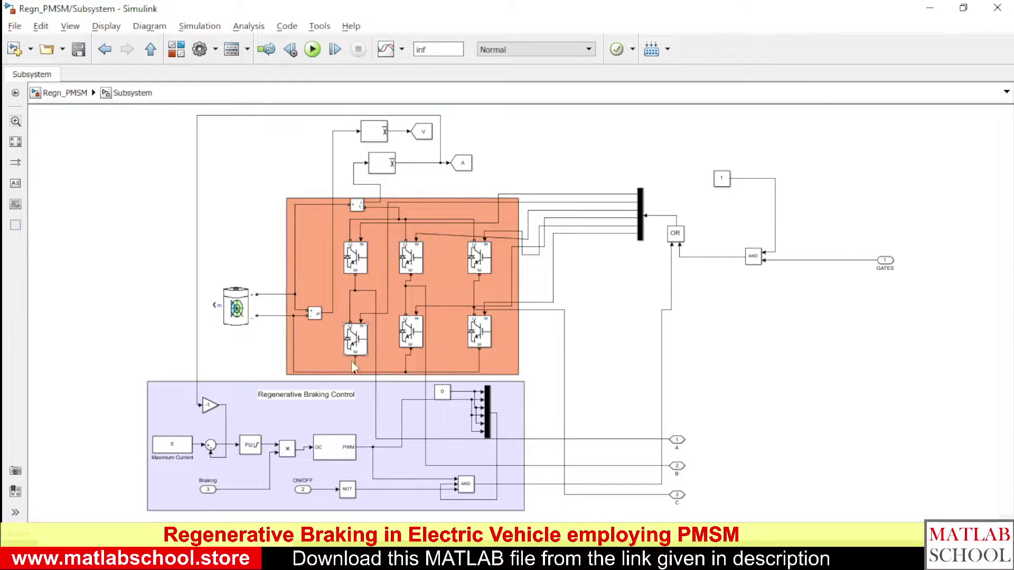
{"action": "left_click", "coordinate": [354, 366]}
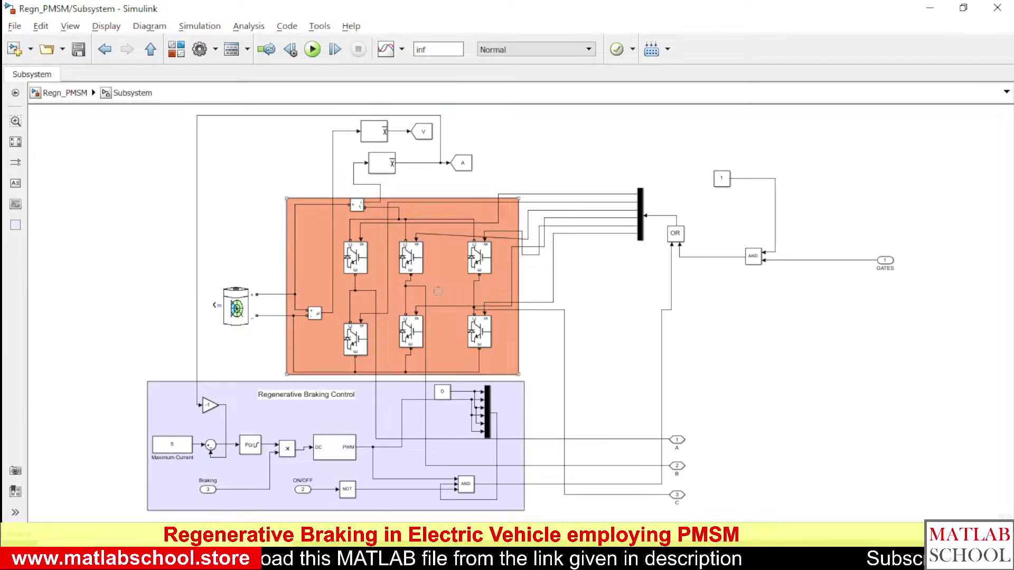
{"action": "left_click", "coordinate": [415, 265]}
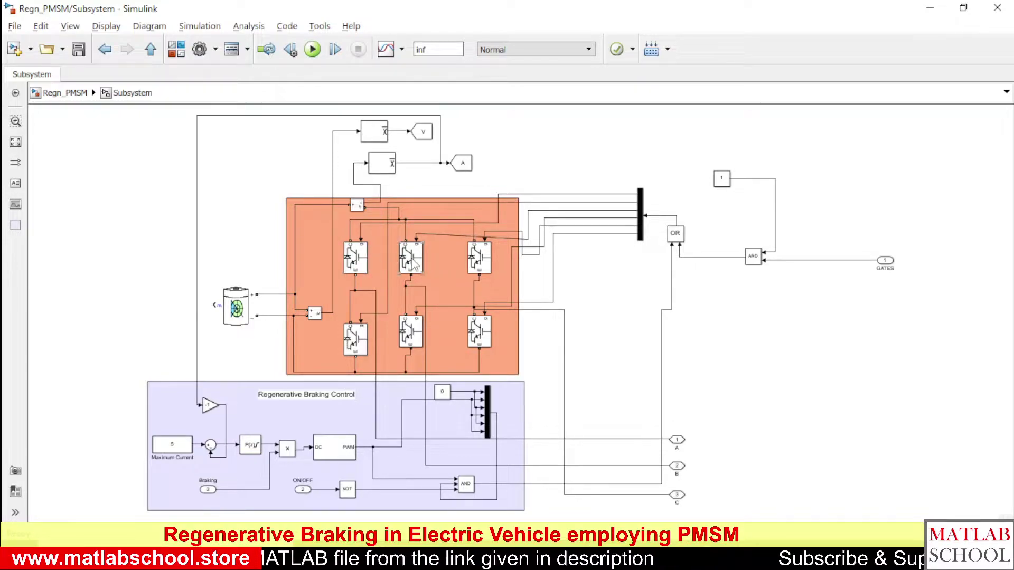
{"action": "left_click", "coordinate": [465, 400]}
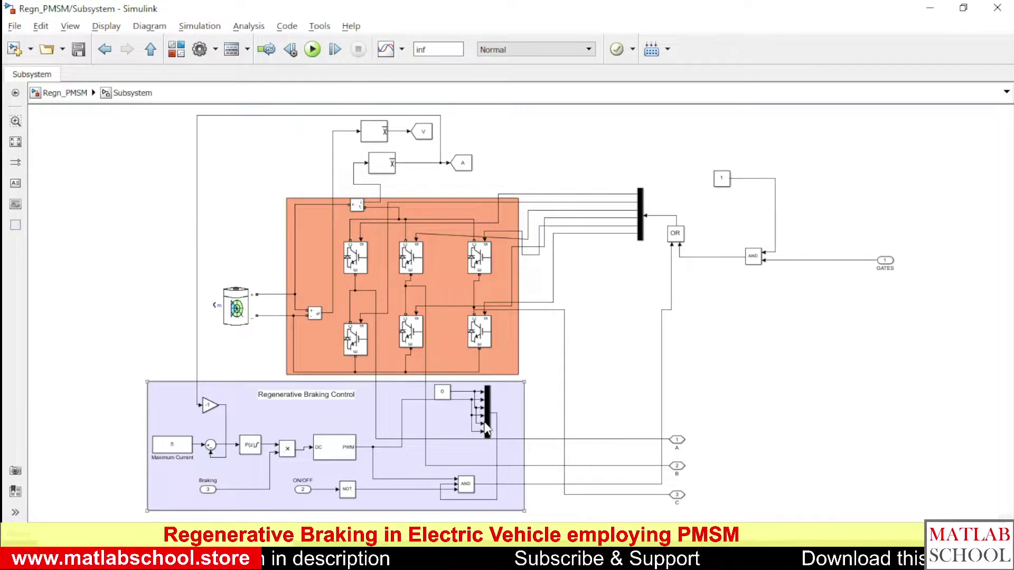
{"action": "left_click", "coordinate": [324, 323]}
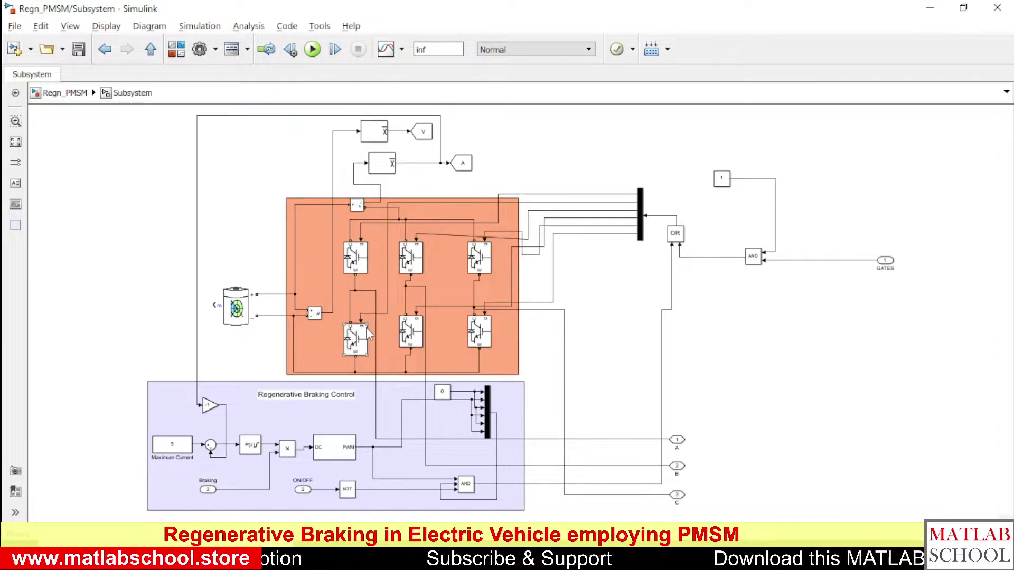
{"action": "left_click", "coordinate": [490, 341]}
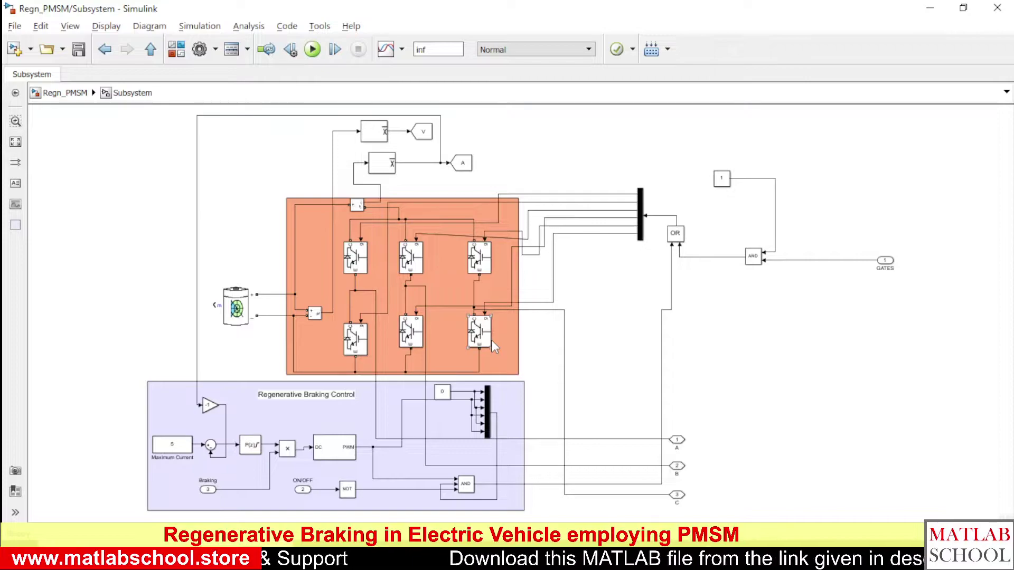
{"action": "left_click", "coordinate": [751, 349]}
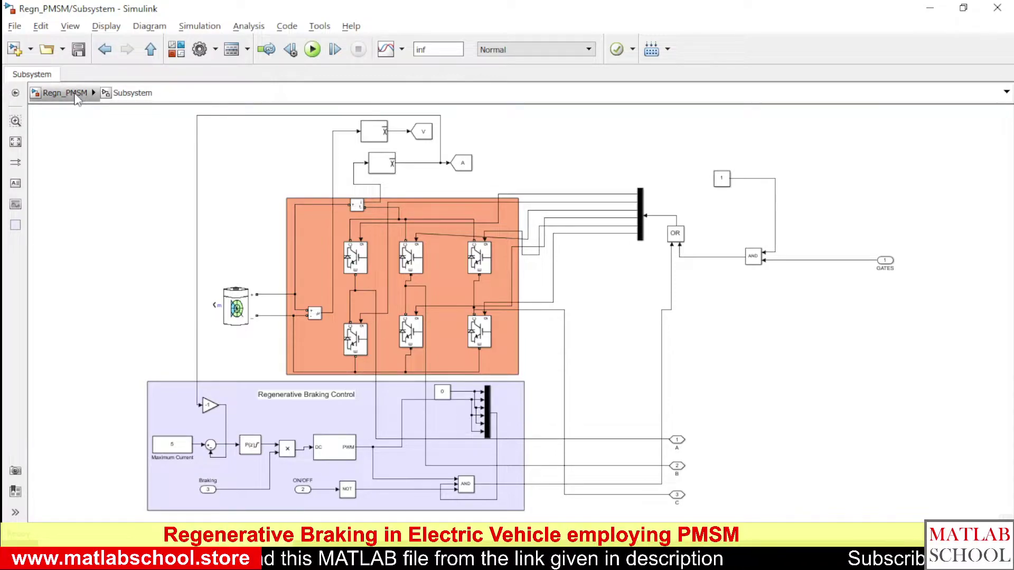
Return to the top-level Regn_PMSM diagram and run it with stop time inf.
{"action": "left_click", "coordinate": [64, 93]}
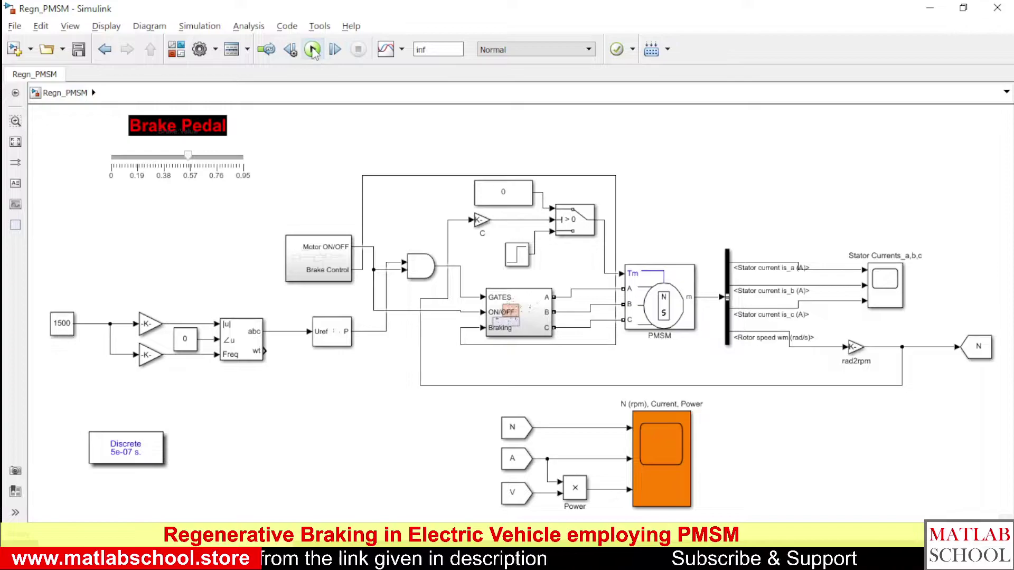
{"action": "left_click", "coordinate": [312, 51]}
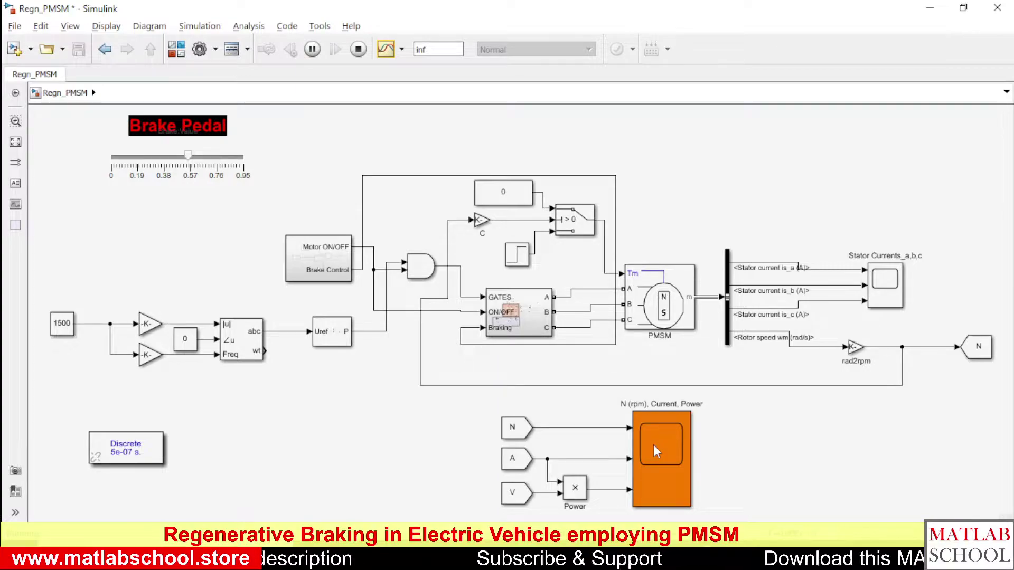
Open the N (rpm), Current, Power scope and tile it beside the restored model window.
{"action": "double_click", "coordinate": [654, 445]}
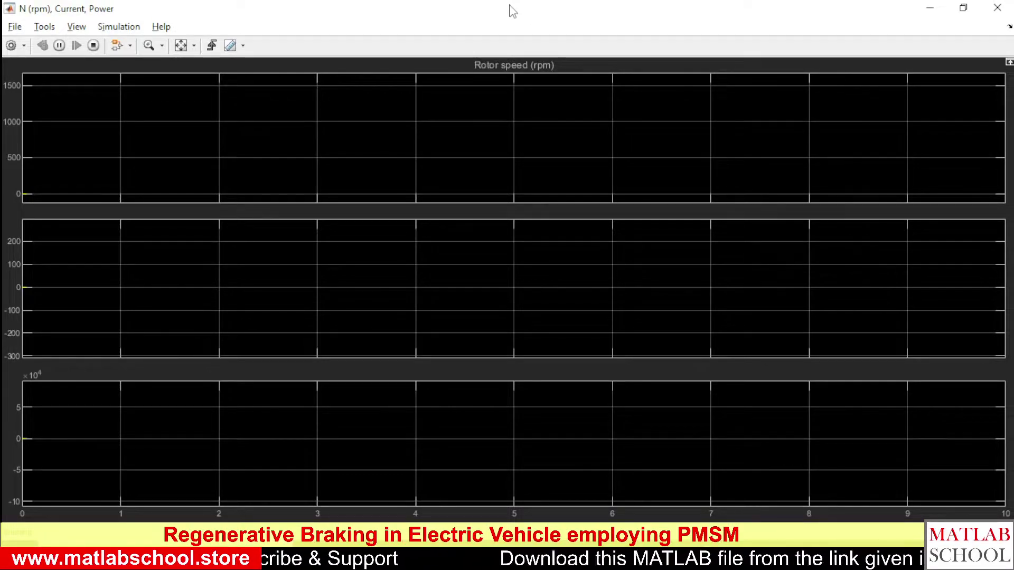
{"action": "left_click_drag", "start_coordinate": [509, 11], "coordinate": [747, 29]}
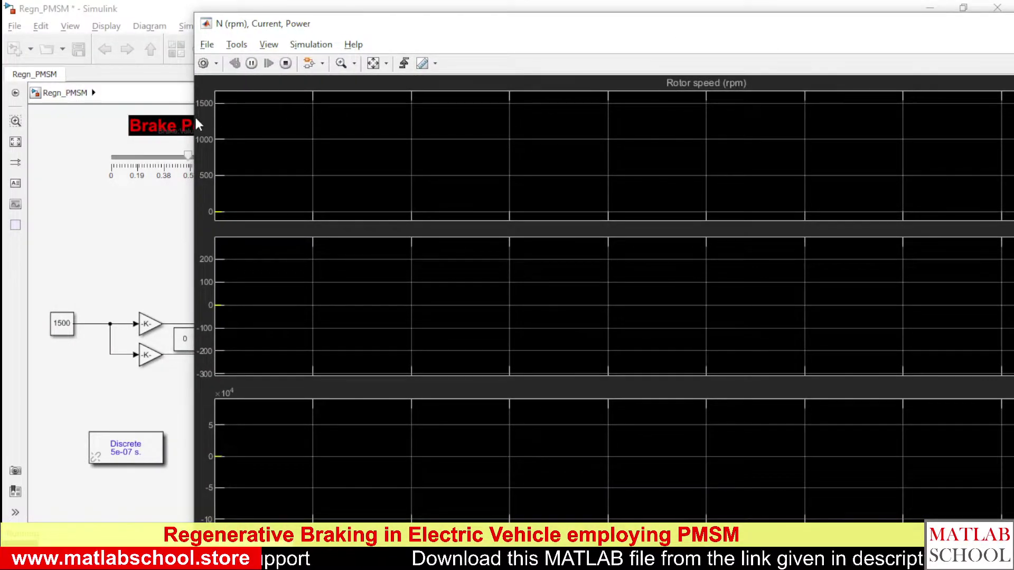
{"action": "left_click_drag", "start_coordinate": [191, 119], "coordinate": [606, 136]}
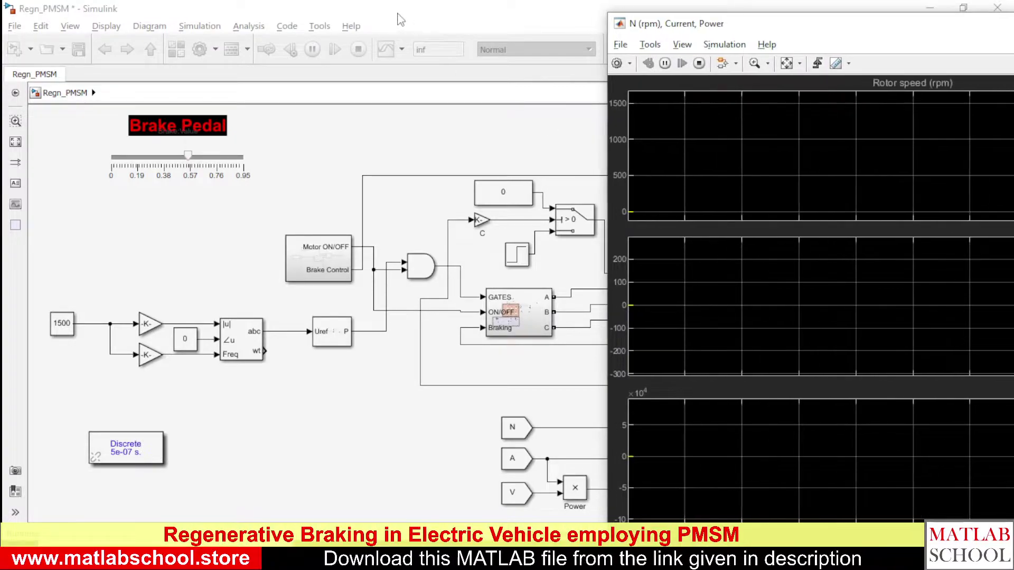
{"action": "left_click", "coordinate": [399, 22]}
{"action": "double_click", "coordinate": [400, 17]}
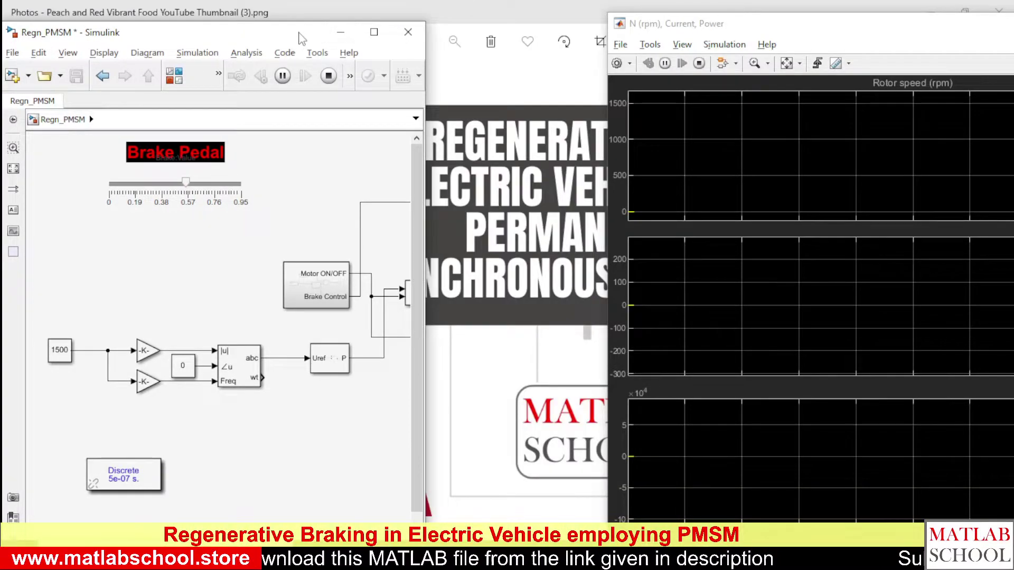
{"action": "left_click_drag", "start_coordinate": [302, 11], "coordinate": [759, 7]}
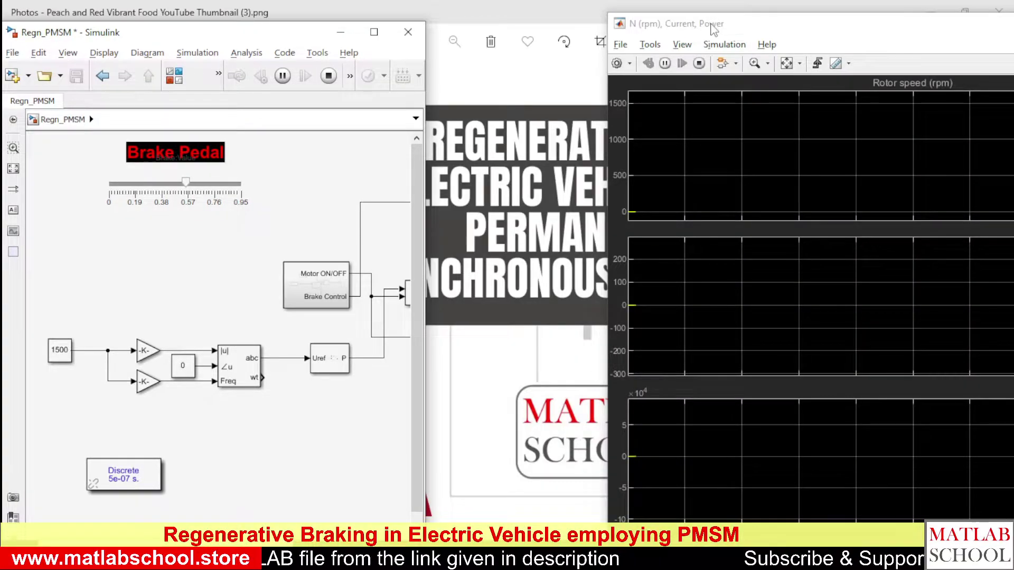
{"action": "left_click_drag", "start_coordinate": [712, 8], "coordinate": [558, 19]}
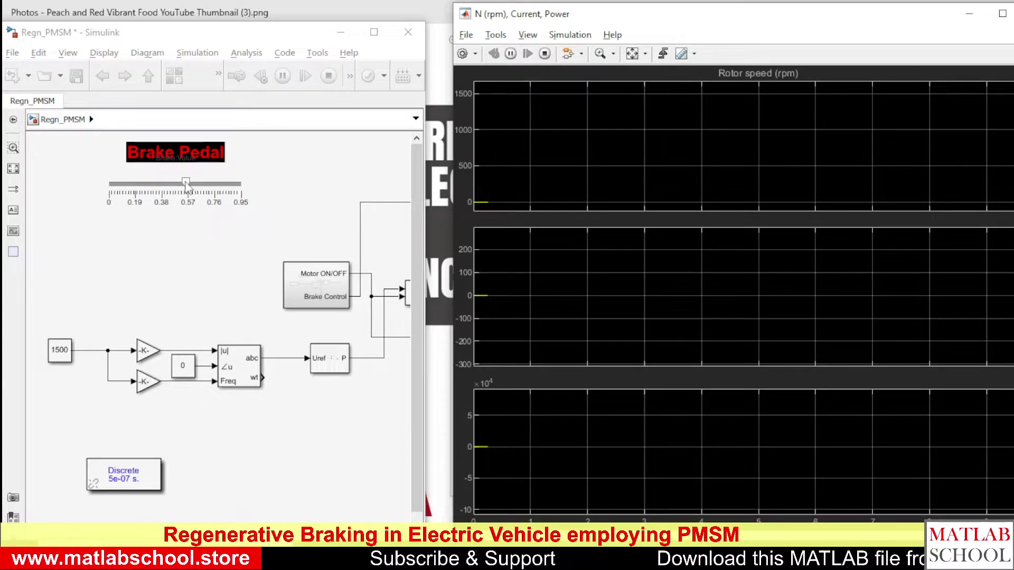
Set the Brake Pedal to 0 and autoscale the scope to show speed settling near 1500 rpm.
{"action": "left_click_drag", "start_coordinate": [186, 183], "coordinate": [58, 181]}
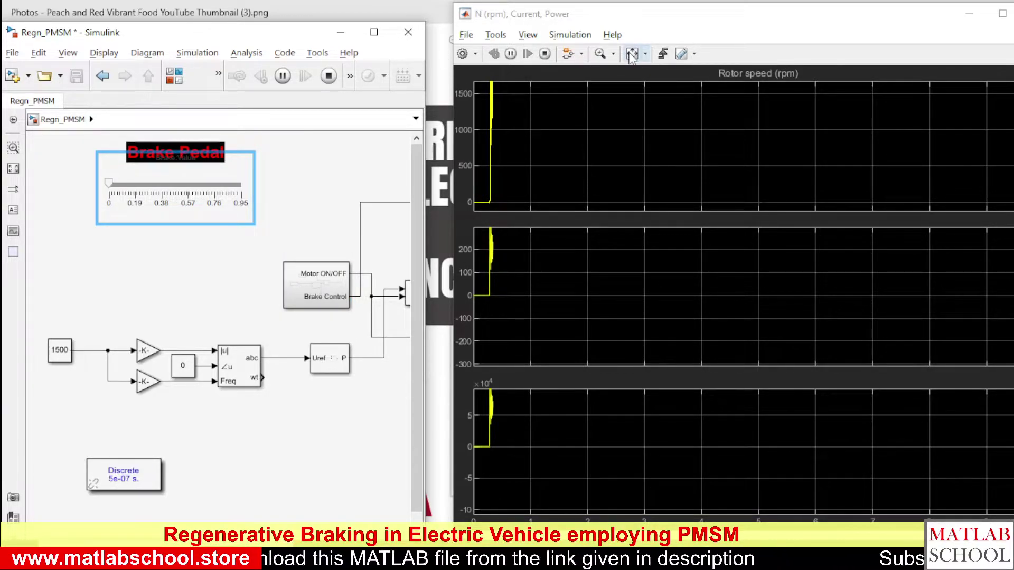
{"action": "left_click", "coordinate": [631, 54]}
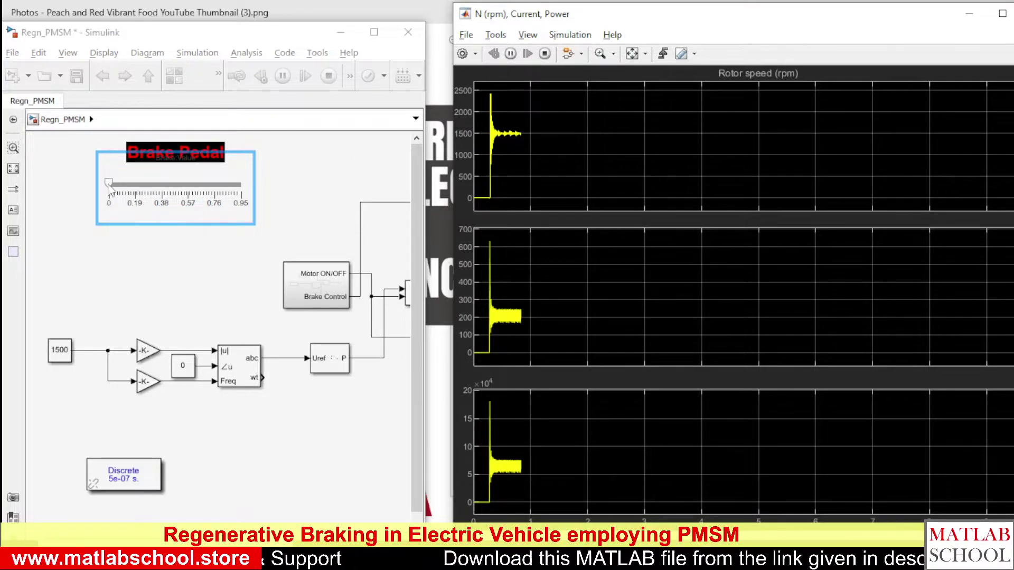
Set the Brake Pedal to 0.95 and autoscale the scope to show speed dropping to zero.
{"action": "left_click_drag", "start_coordinate": [110, 184], "coordinate": [342, 204]}
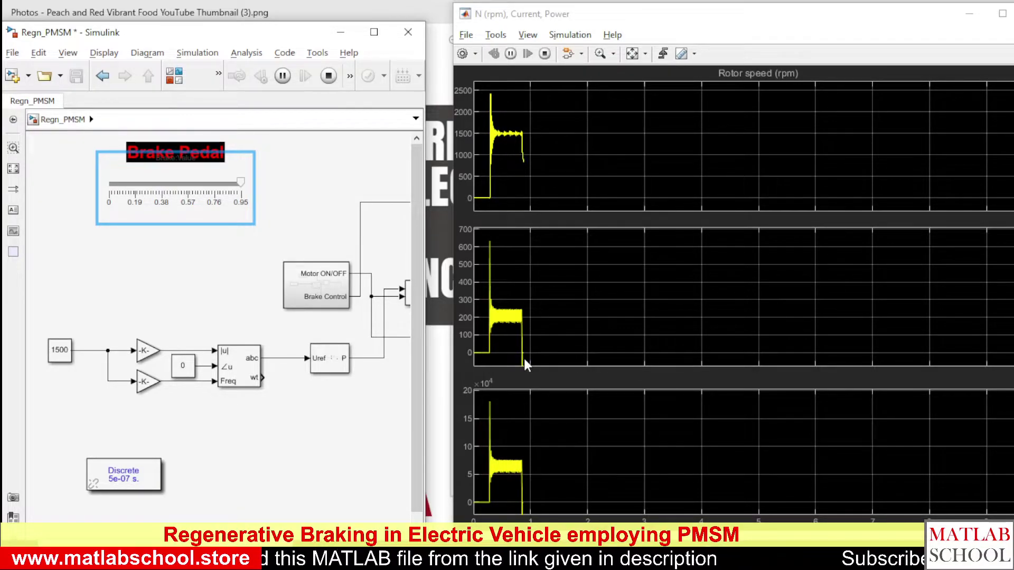
{"action": "left_click", "coordinate": [634, 55]}
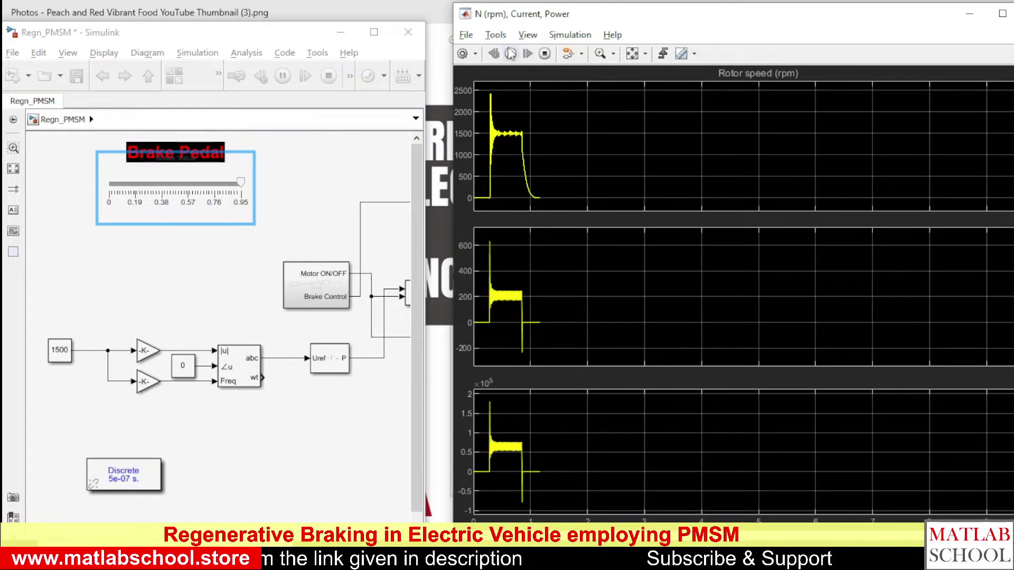
Zoom the scope into the braking interval of the speed, current and power traces.
{"action": "left_click", "coordinate": [600, 53]}
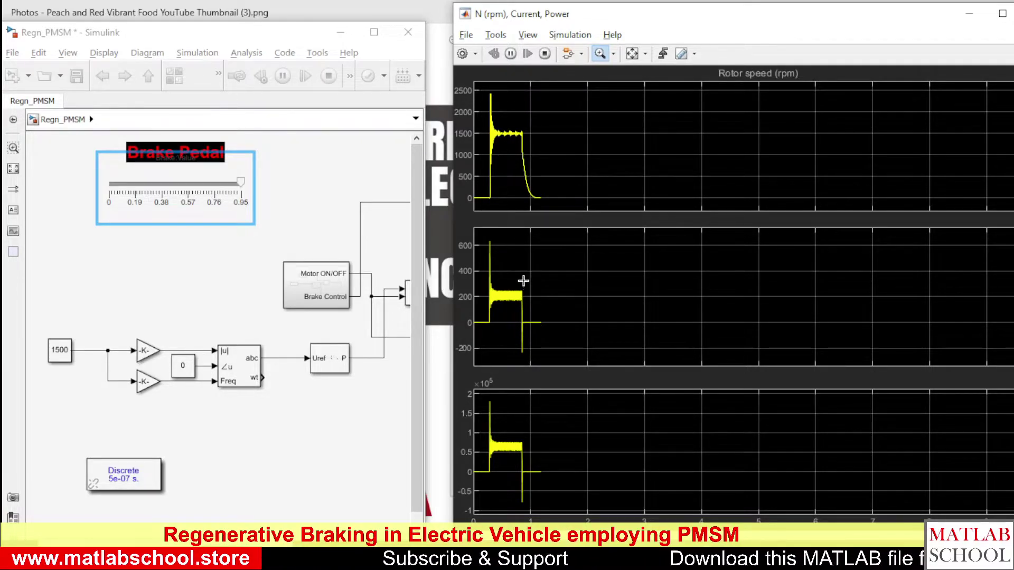
{"action": "left_click_drag", "start_coordinate": [515, 285], "coordinate": [632, 356]}
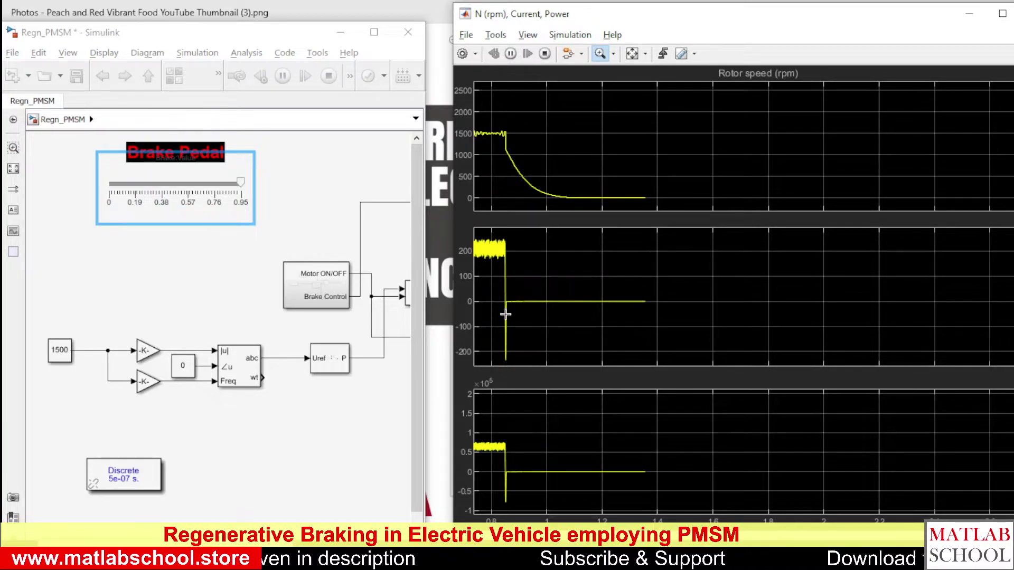
{"action": "left_click", "coordinate": [180, 183]}
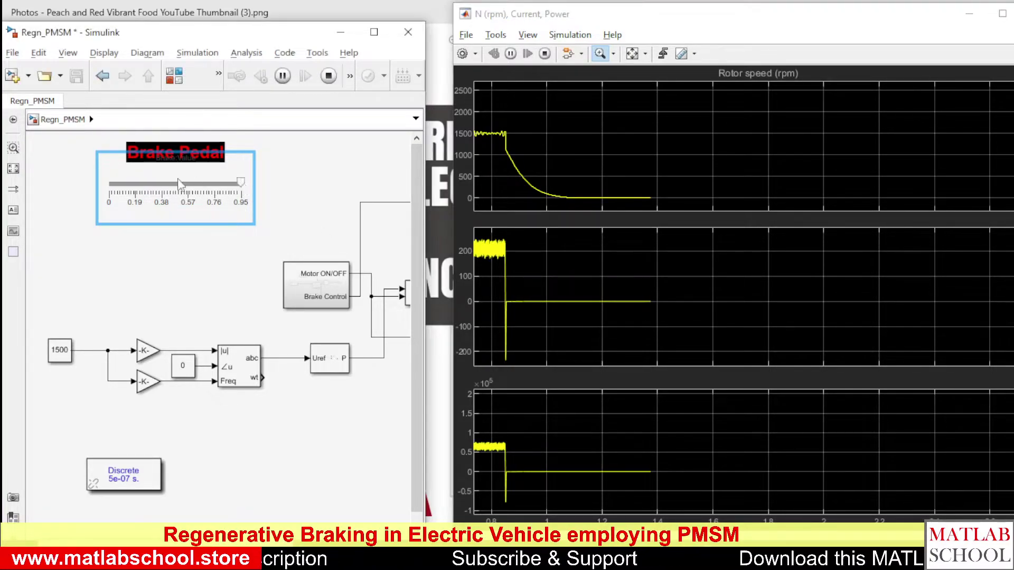
Set the Brake Pedal slider back to 0 so rotor speed recovers toward 1500 rpm.
{"action": "left_click", "coordinate": [99, 176]}
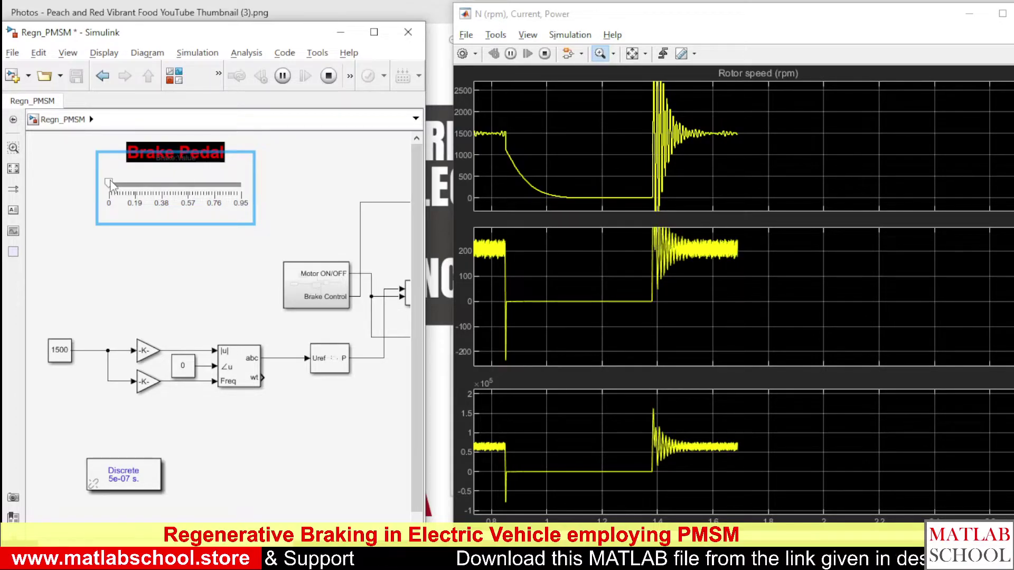
Raise the Brake Pedal in steps to about 0.1, 0.13, then about 0.6.
{"action": "left_click_drag", "start_coordinate": [111, 183], "coordinate": [125, 185]}
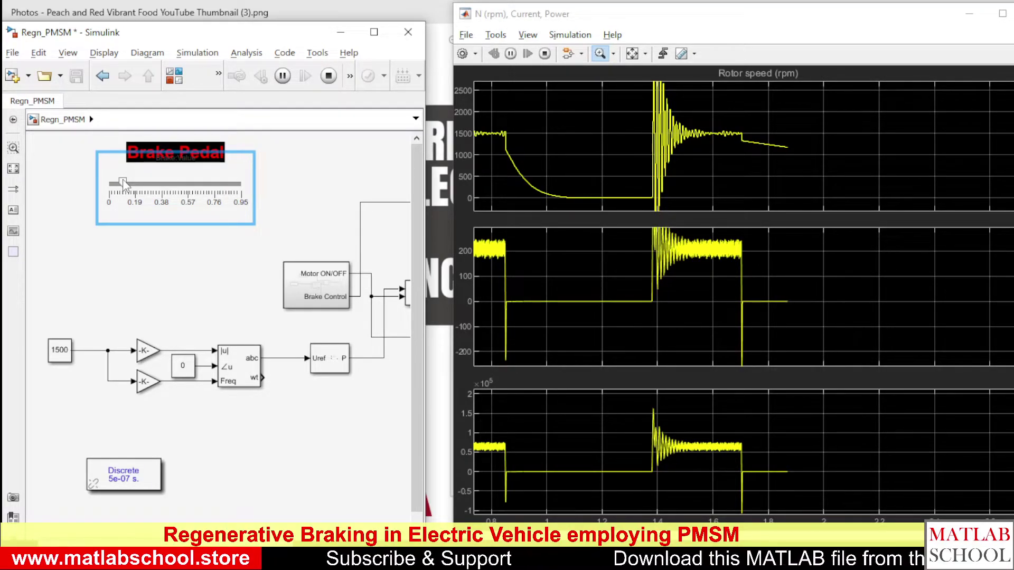
{"action": "left_click_drag", "start_coordinate": [124, 184], "coordinate": [146, 186]}
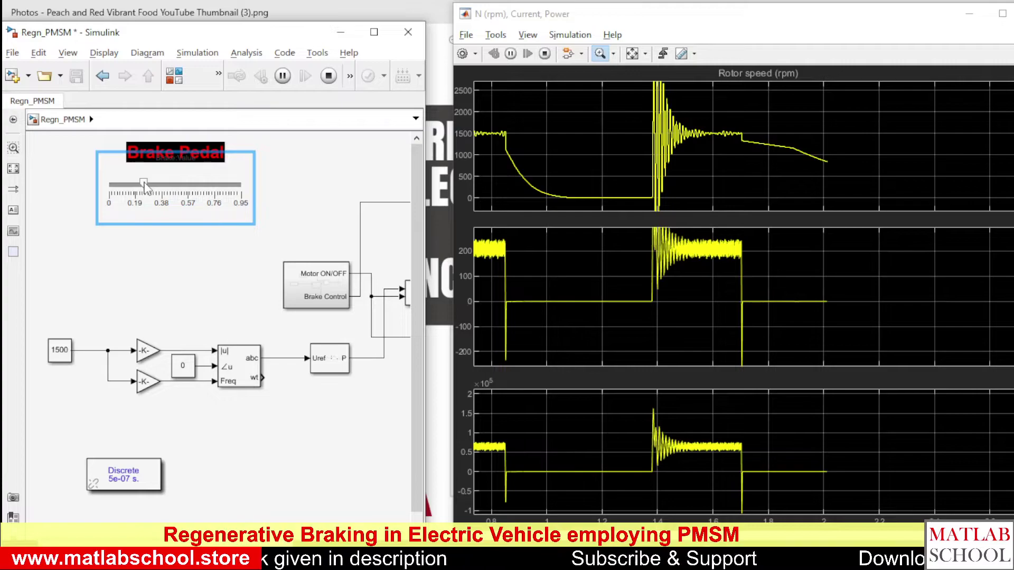
{"action": "left_click_drag", "start_coordinate": [144, 183], "coordinate": [200, 191]}
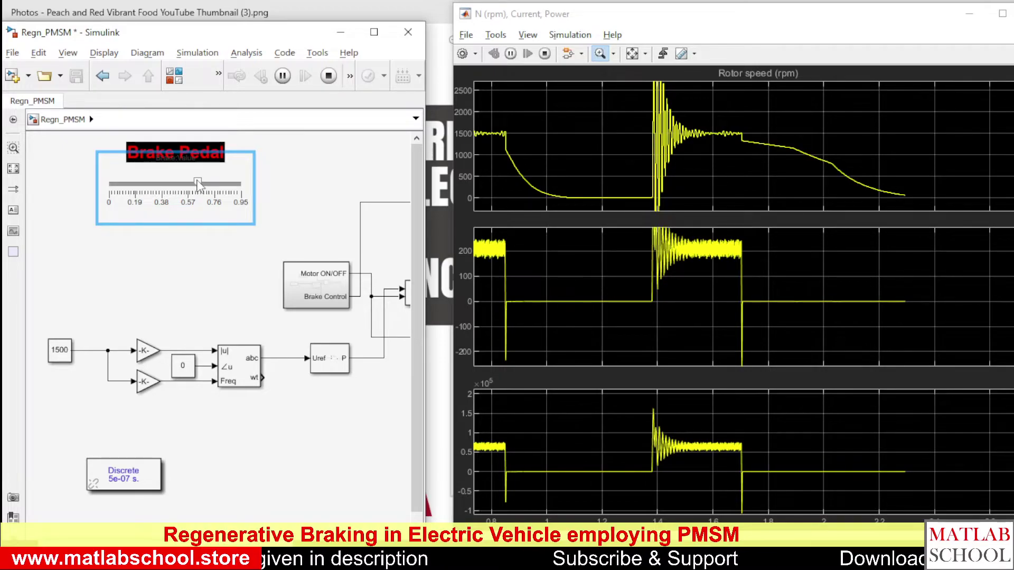
Set the Brake Pedal slider to 0.95 and stop the simulation once the motor nearly halts.
{"action": "left_click_drag", "start_coordinate": [198, 184], "coordinate": [271, 211]}
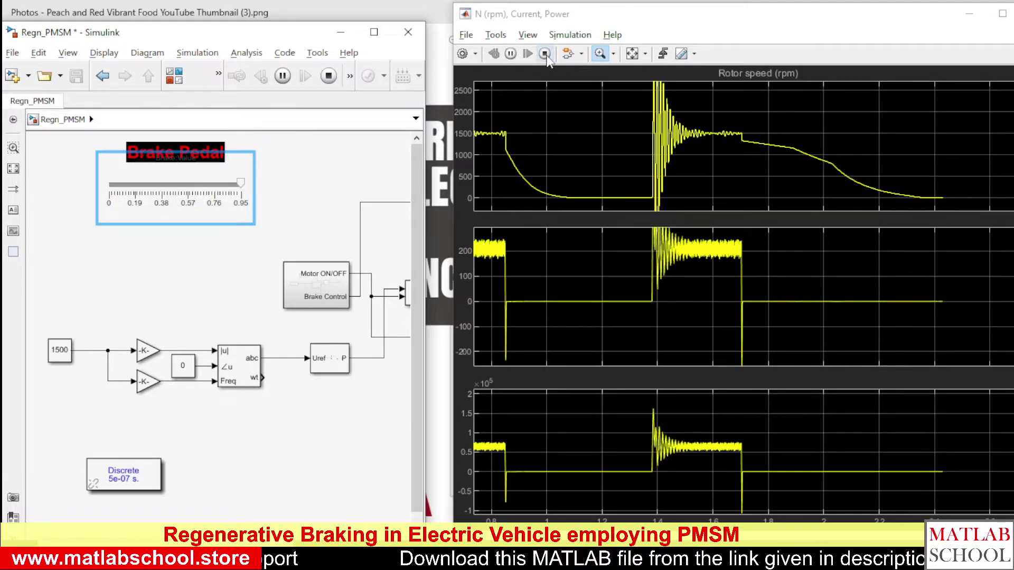
{"action": "left_click", "coordinate": [545, 54]}
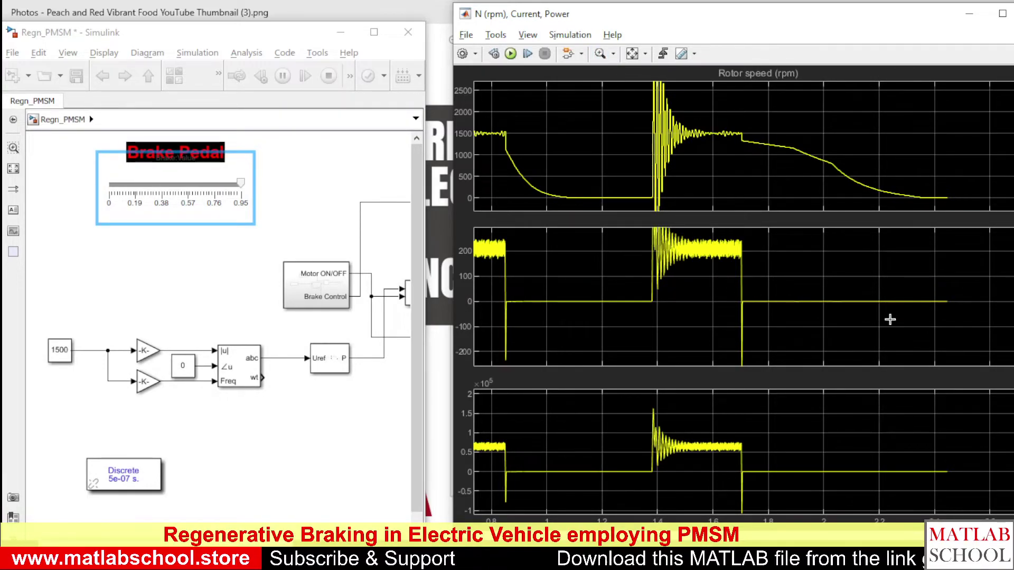
Zoom the plots to the 1.2–2.0 s stretch, then maximize the scope window to full screen.
{"action": "left_click", "coordinate": [889, 323]}
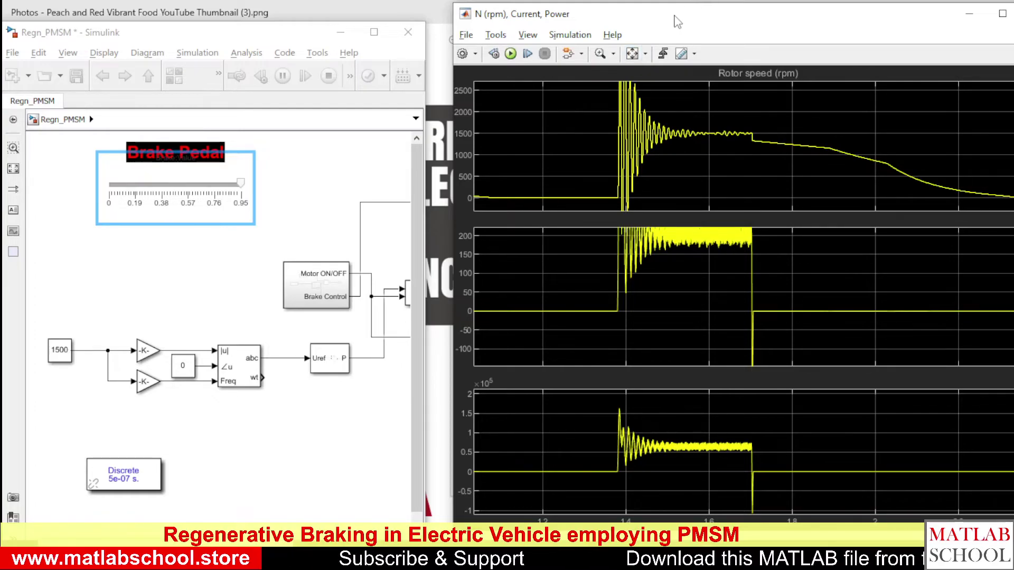
{"action": "double_click", "coordinate": [678, 21]}
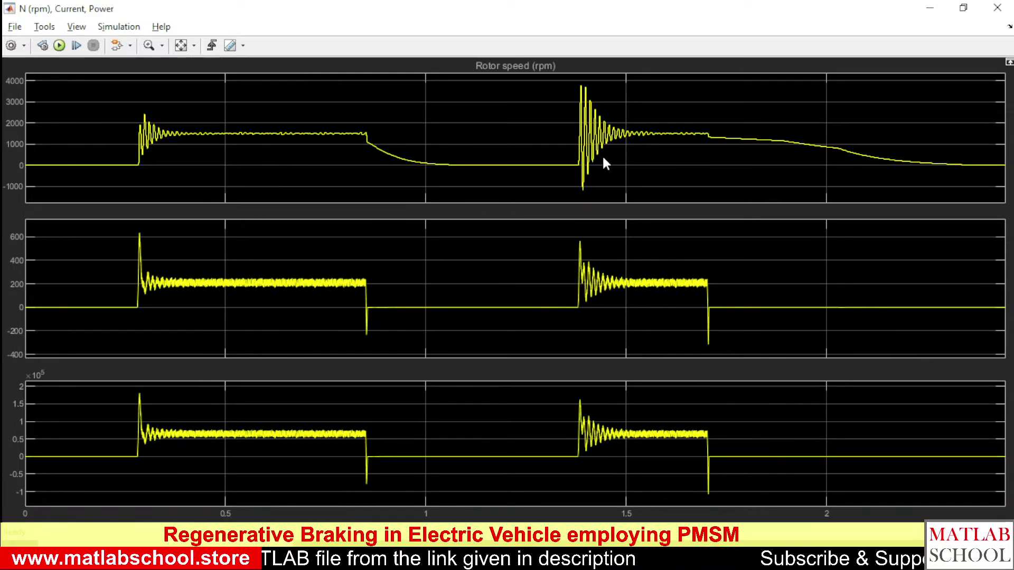
Zoom the scope to about 1.675–1.74 s around the -310 current dip.
{"action": "left_click", "coordinate": [148, 47]}
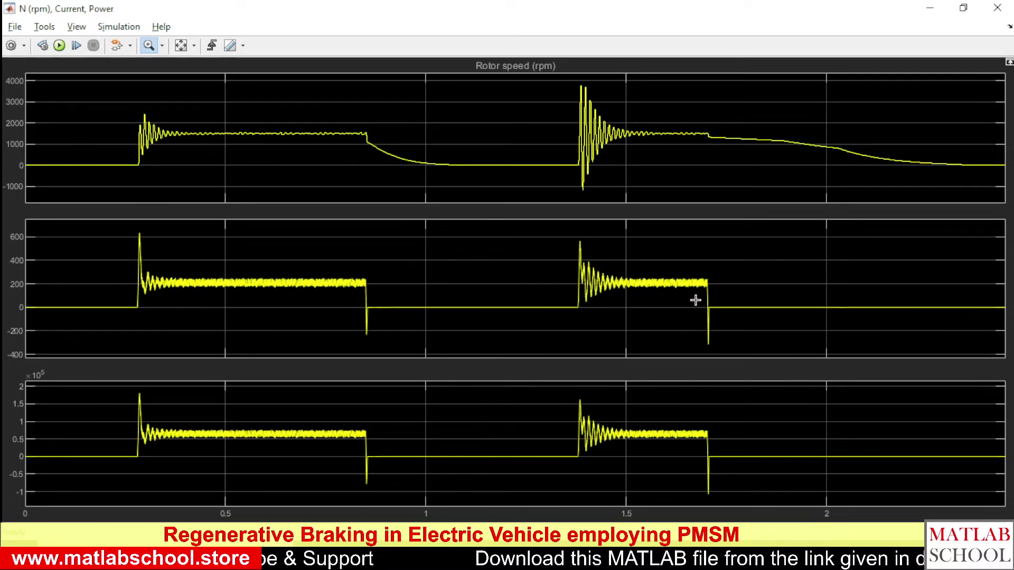
{"action": "left_click_drag", "start_coordinate": [695, 297], "coordinate": [722, 347]}
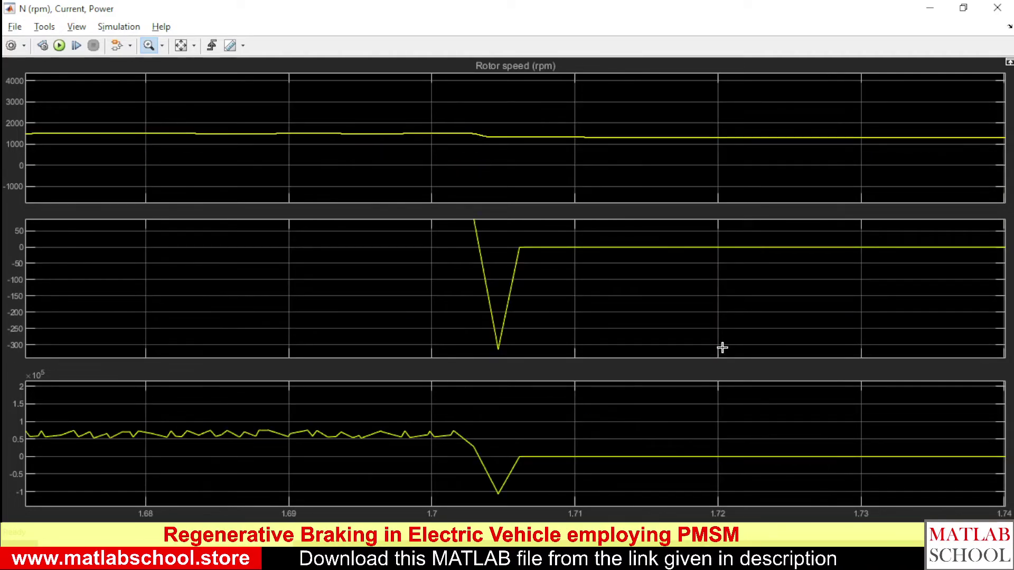